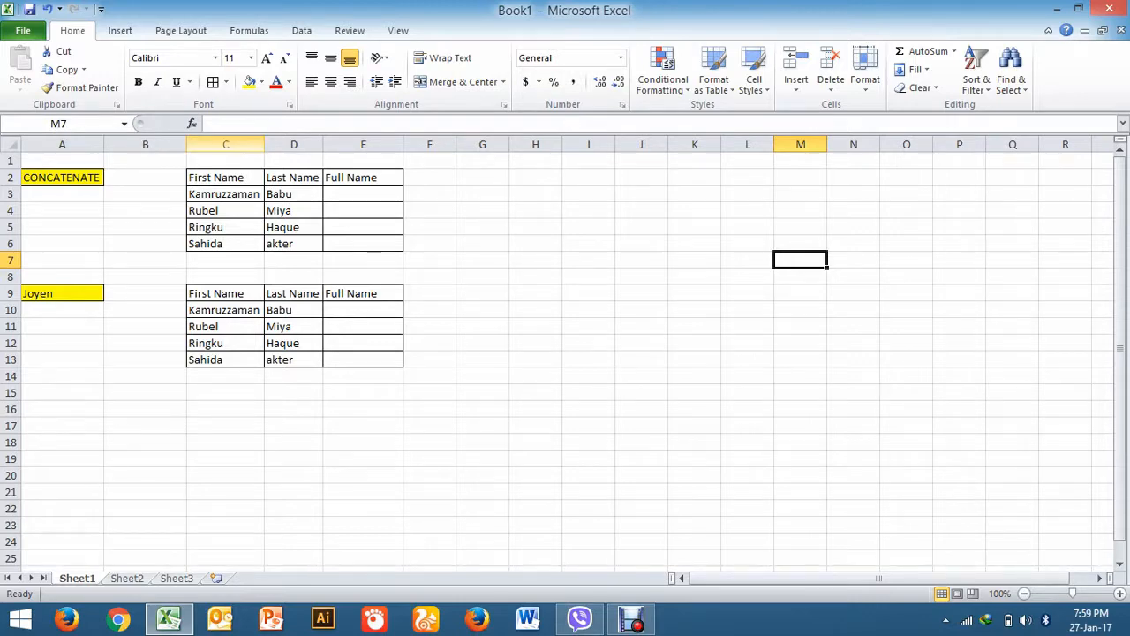
Examine the First Name, Last Name and Full Name columns of the two tables.
left_click(225, 144)
left_click(294, 144)
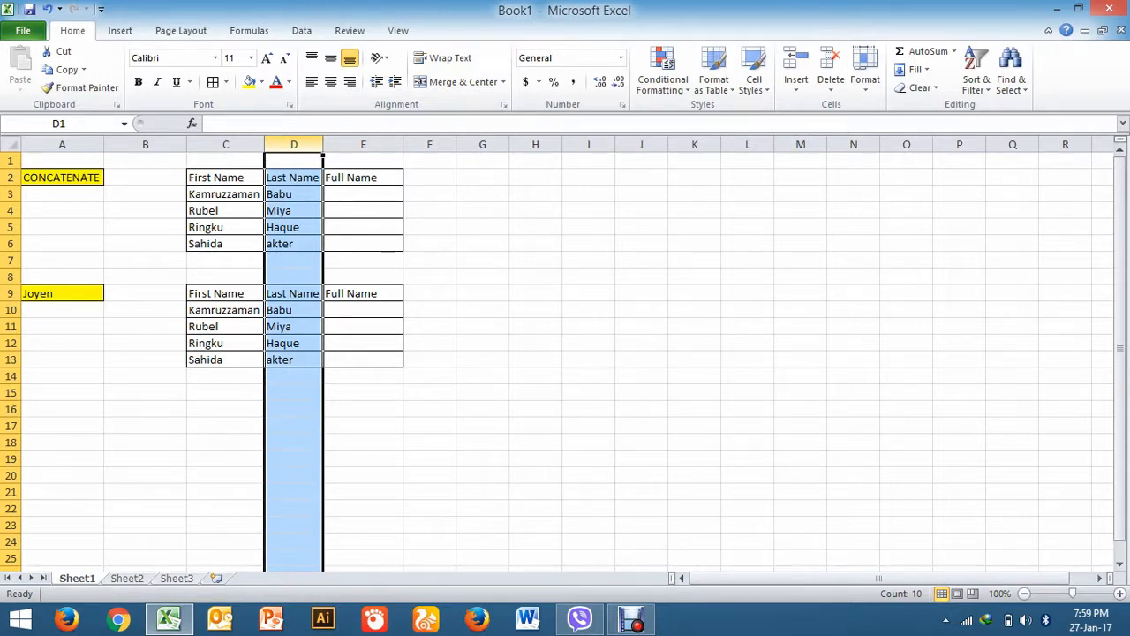
left_click(363, 144)
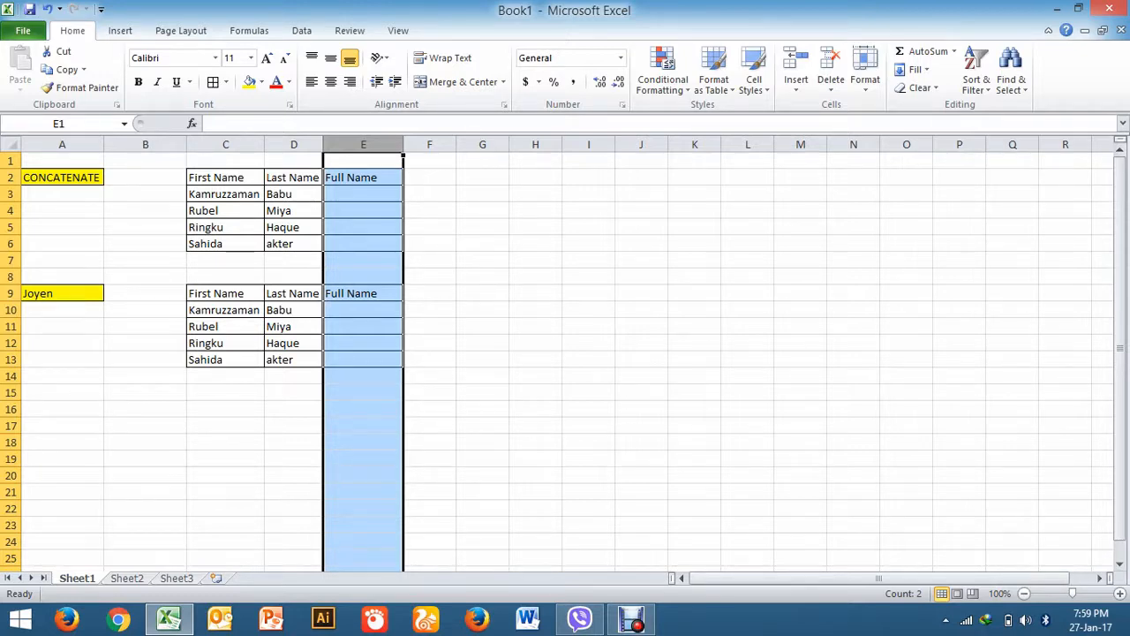
left_click(430, 210)
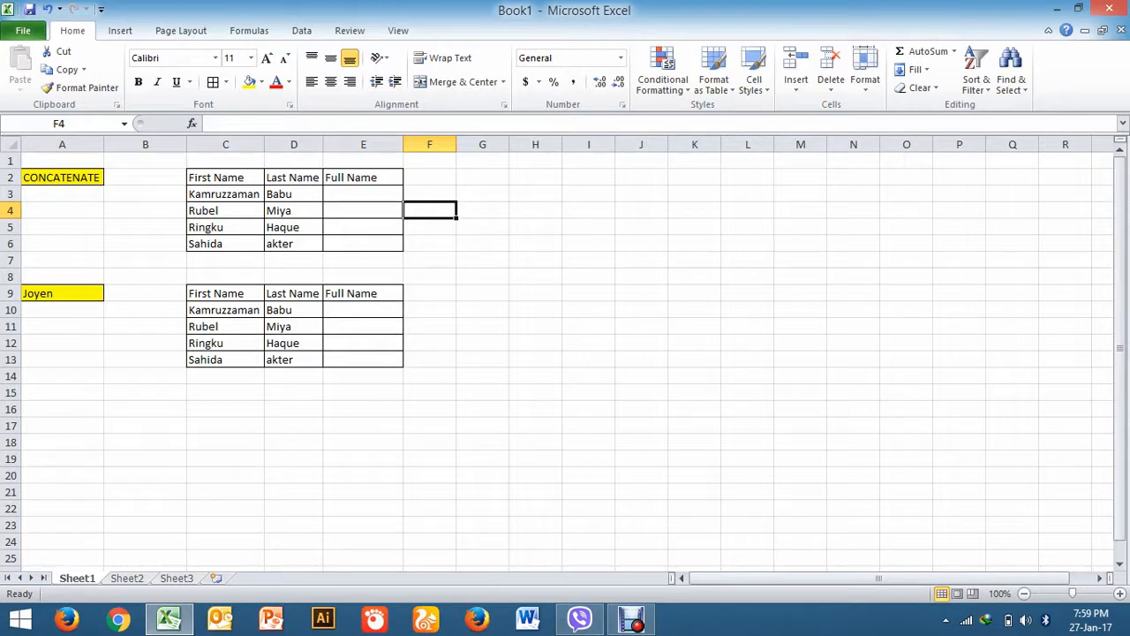
left_click(225, 144)
left_click(294, 145)
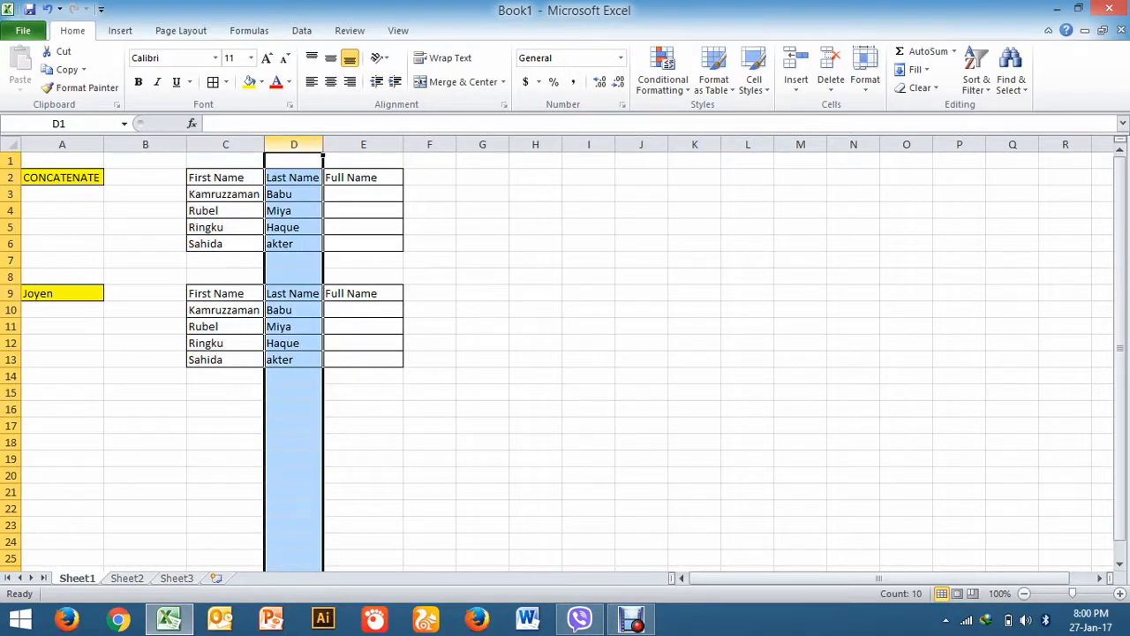
left_click(225, 145)
left_click(294, 145)
left_click(363, 227)
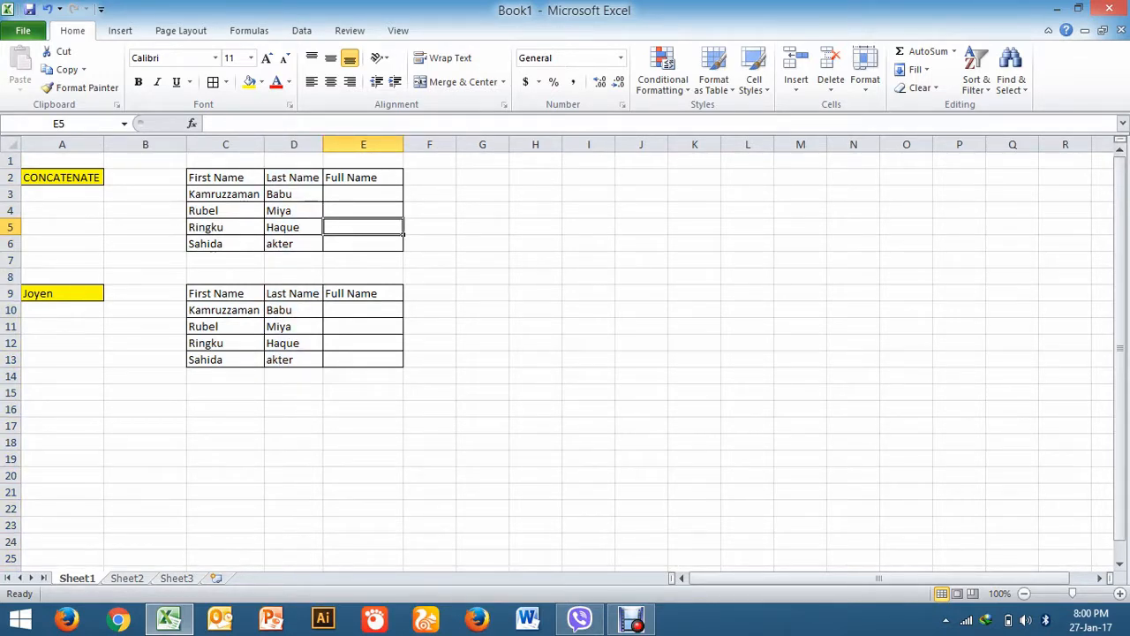
Enter a CONCATENATE formula in E3 that joins C3 with a quoted space, =CONCATENATE(C3," ").
left_click(363, 193)
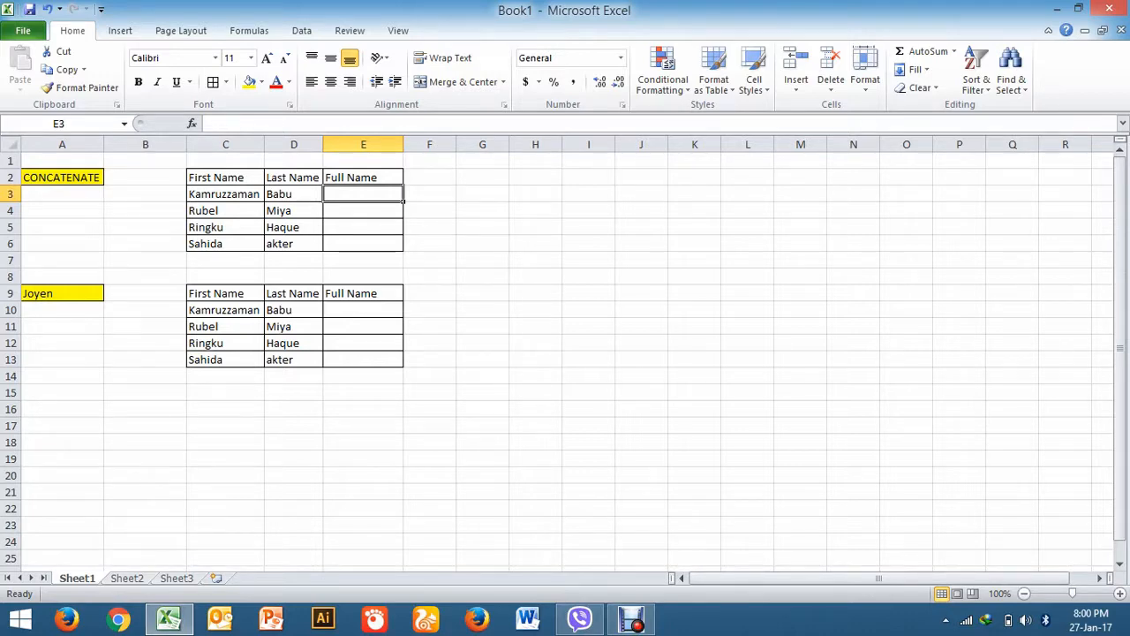
type("=")
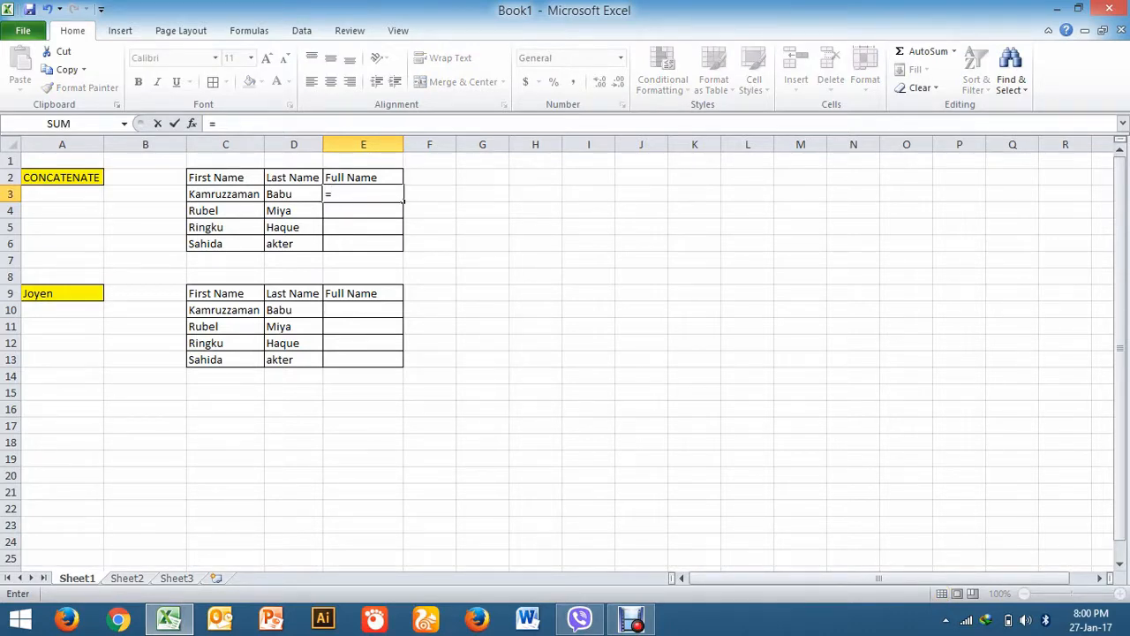
type("con")
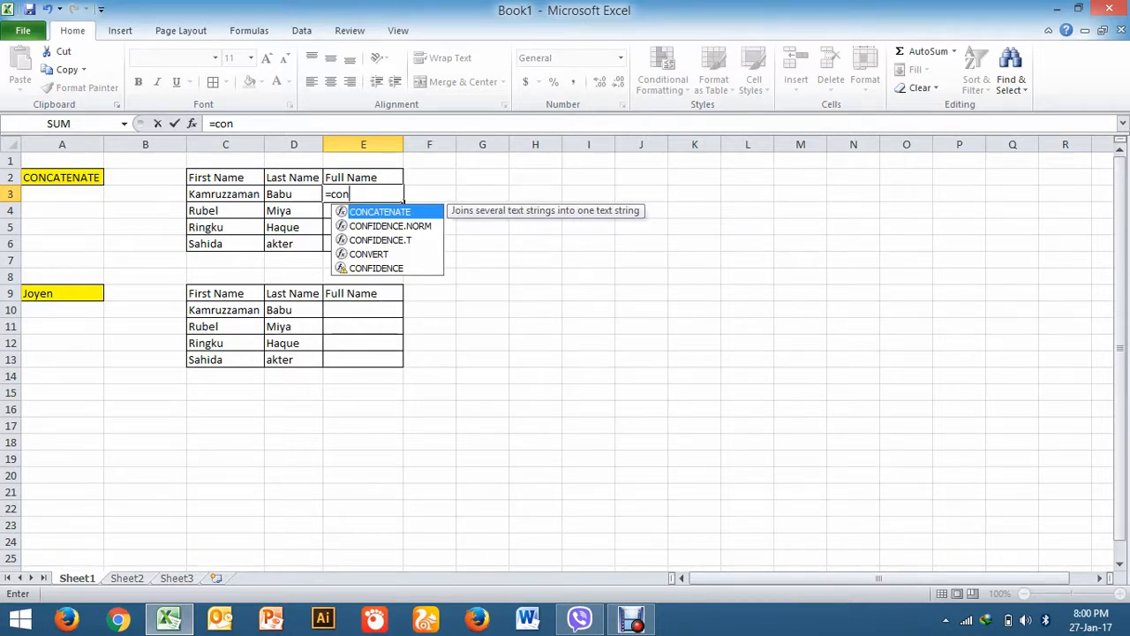
key("Tab")
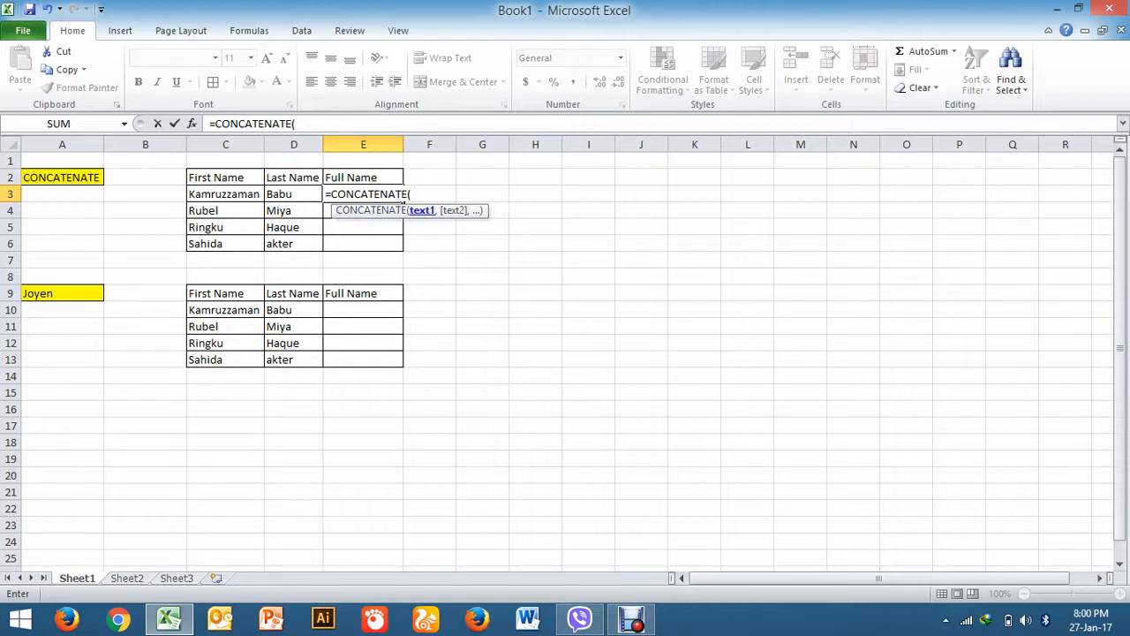
key("Left")
key("Left")
type(",")
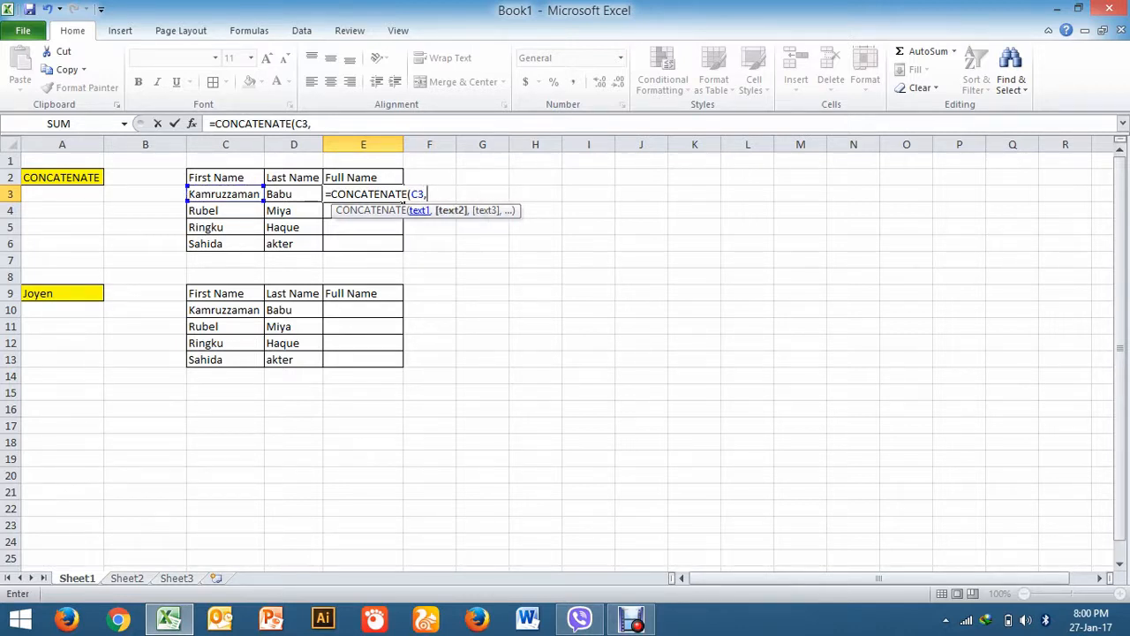
type("\" \"")
key("Left")
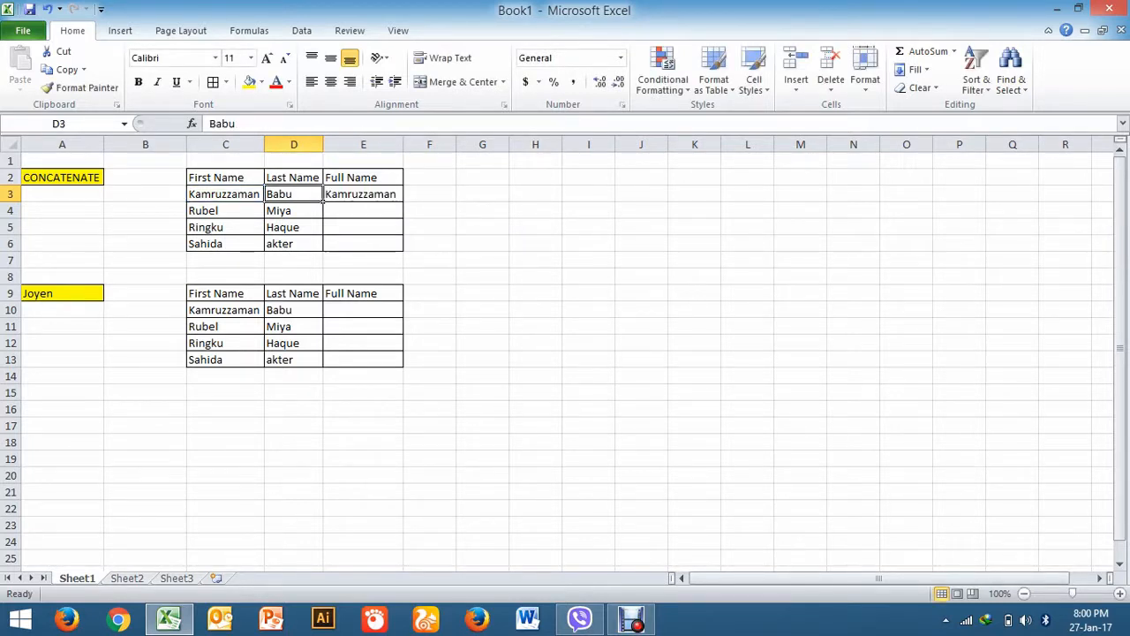
Replace the quoted space in E3's formula with D3, giving =CONCATENATE(C3,D3), and widen column E to fit the full name.
key("Right")
key("F2")
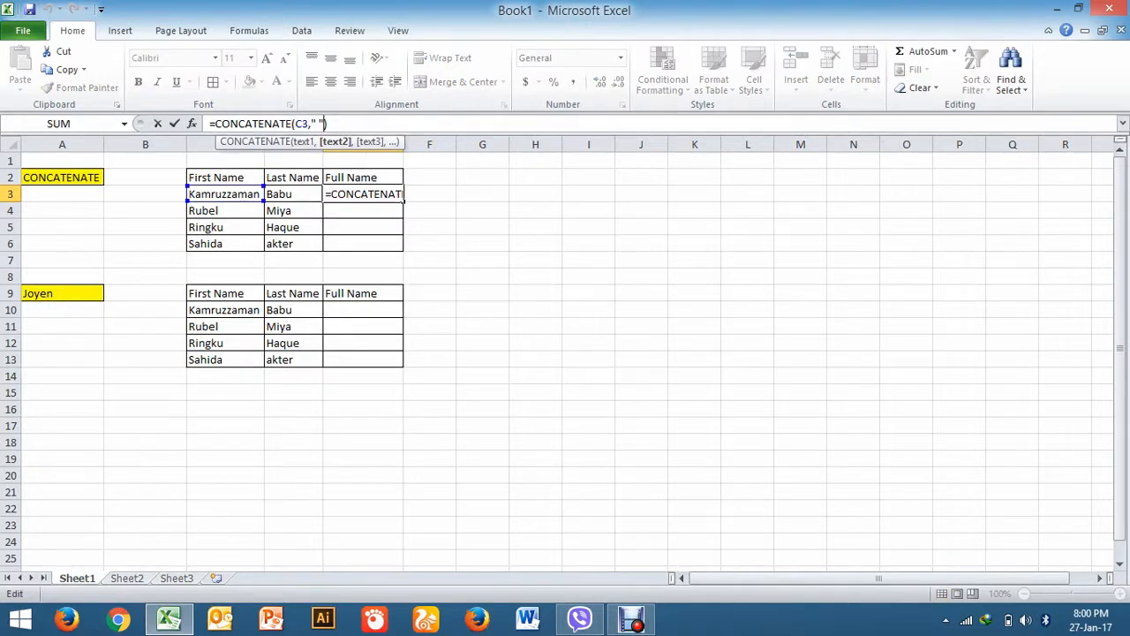
left_click(293, 195)
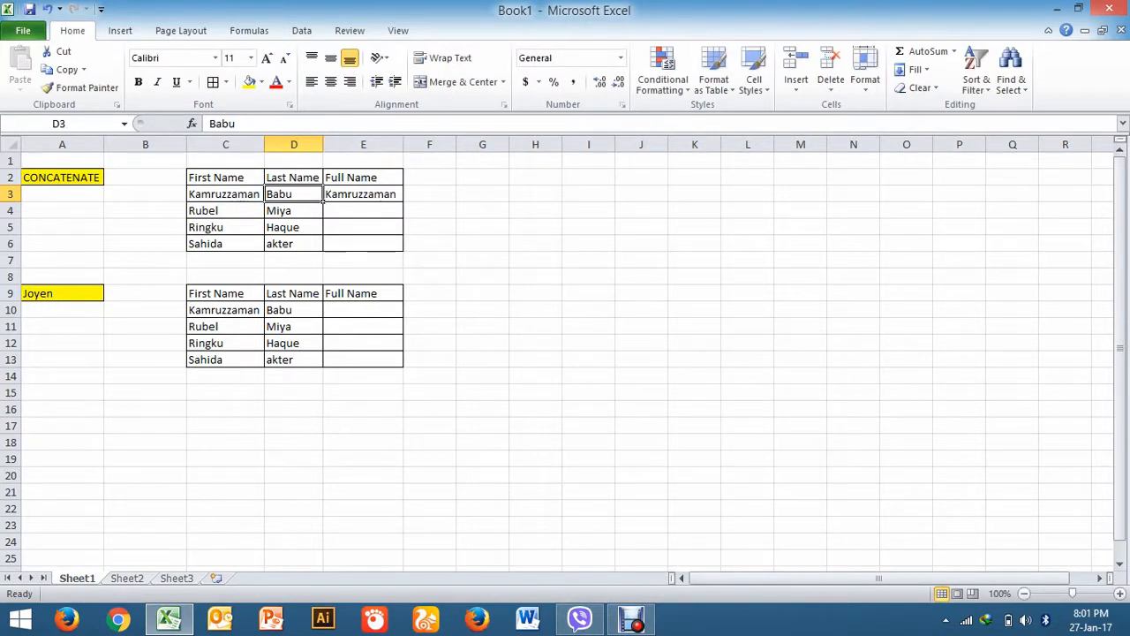
left_click(363, 194)
key("F2")
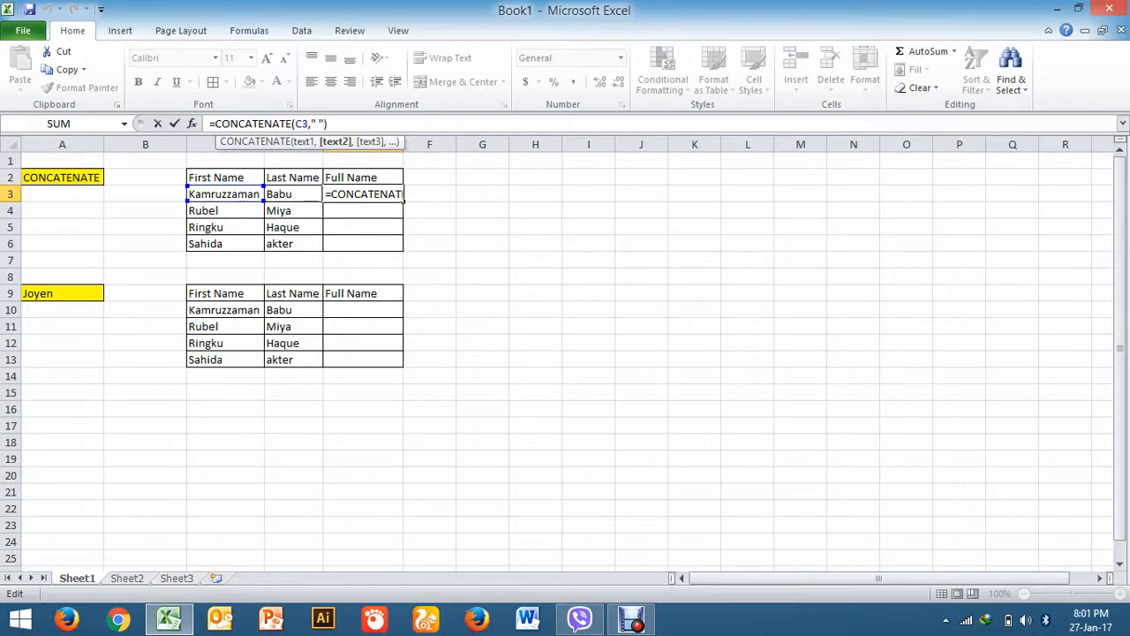
key("BackSpace")
key("BackSpace")
key("BackSpace")
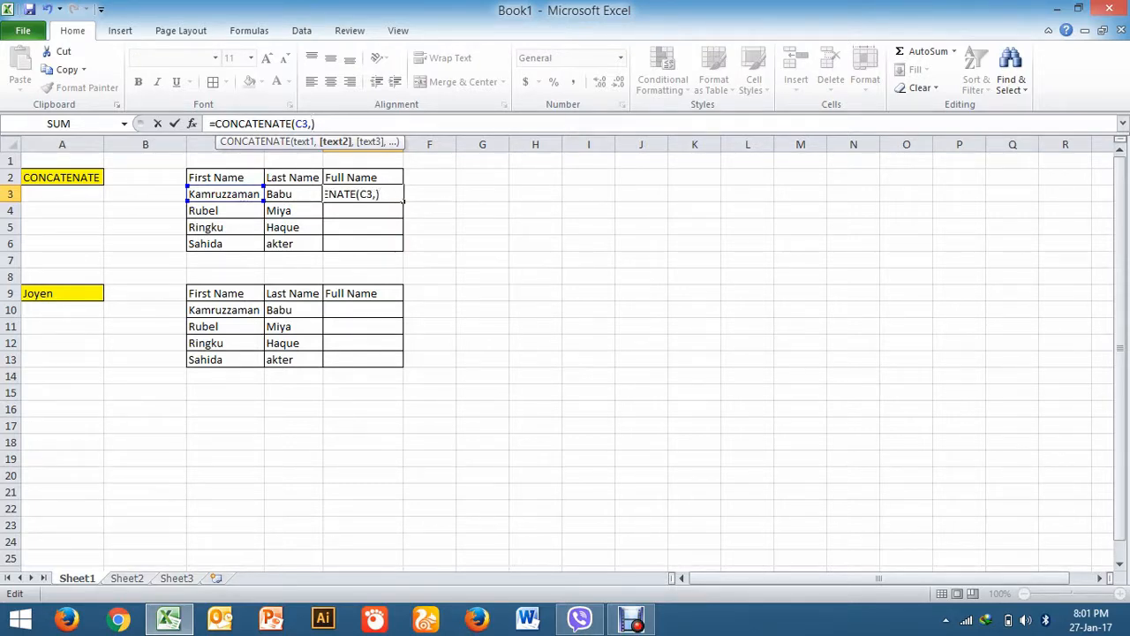
left_click(273, 194)
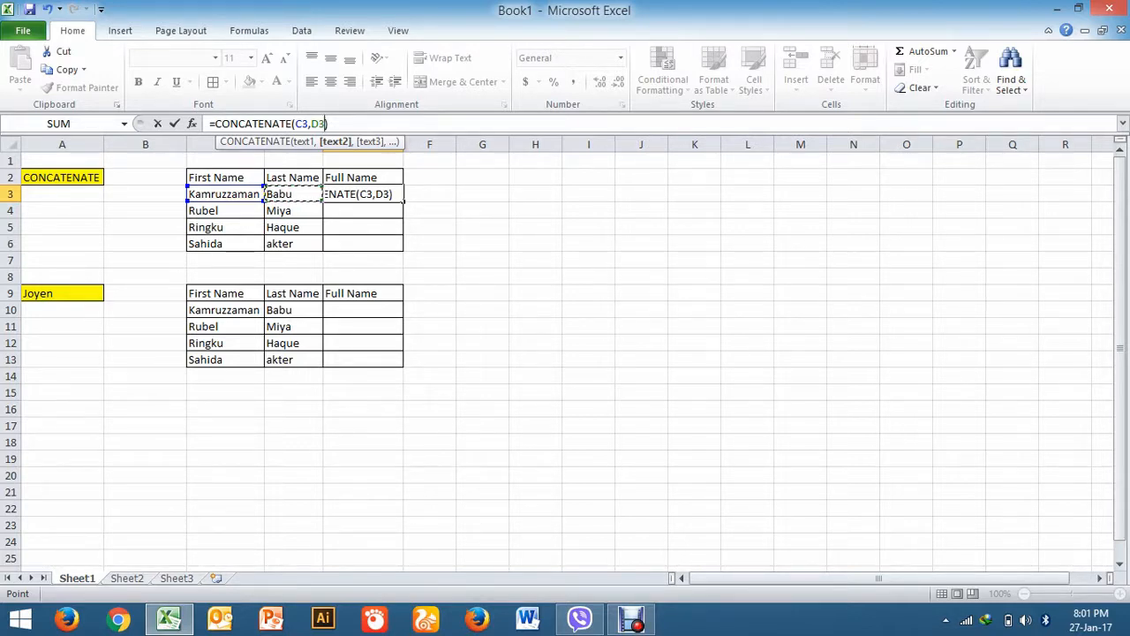
key("Return")
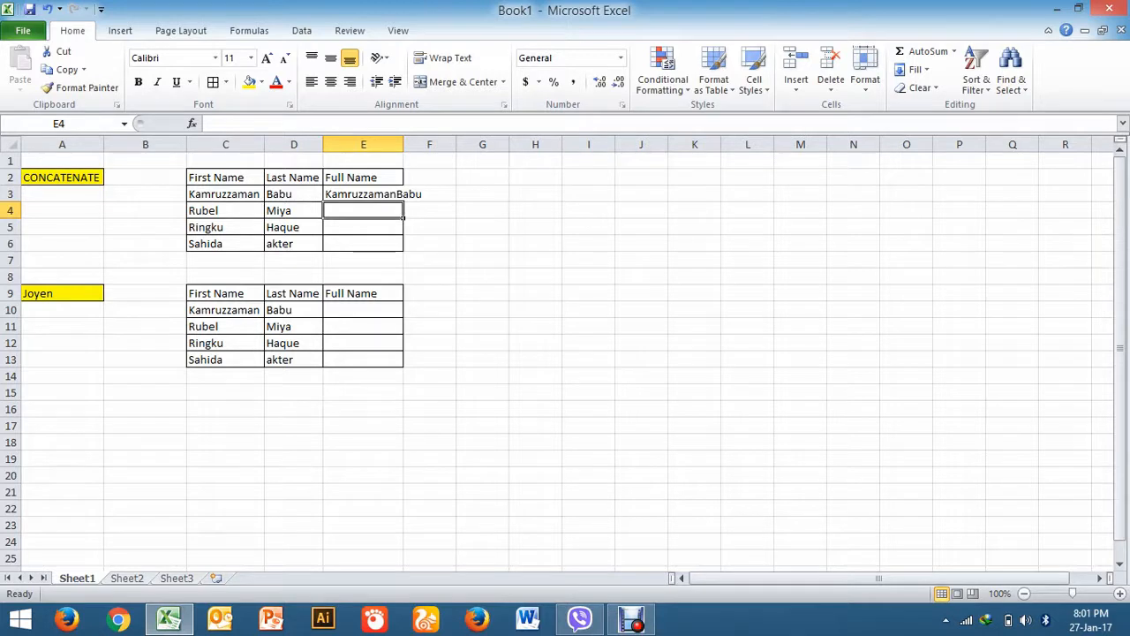
left_click(399, 195)
left_click_drag(403, 143, 428, 144)
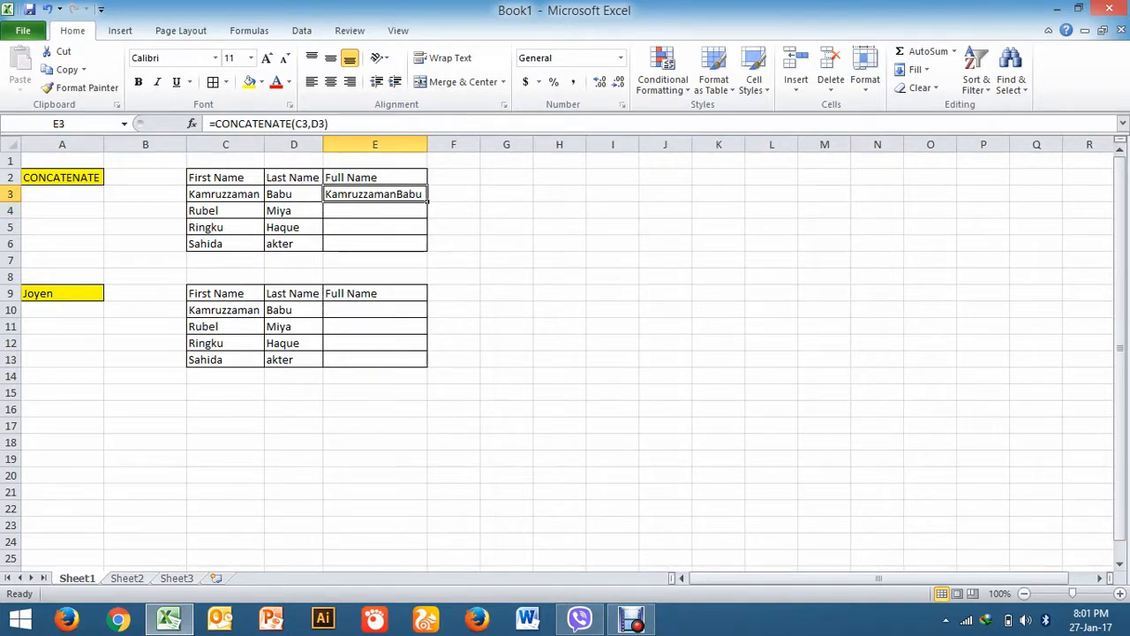
Copy the E3 formula and paste it into the Full Name cells E3:E6.
key("ctrl+c")
key("Left")
key("Down")
key("Down")
key("Down")
key("Right")
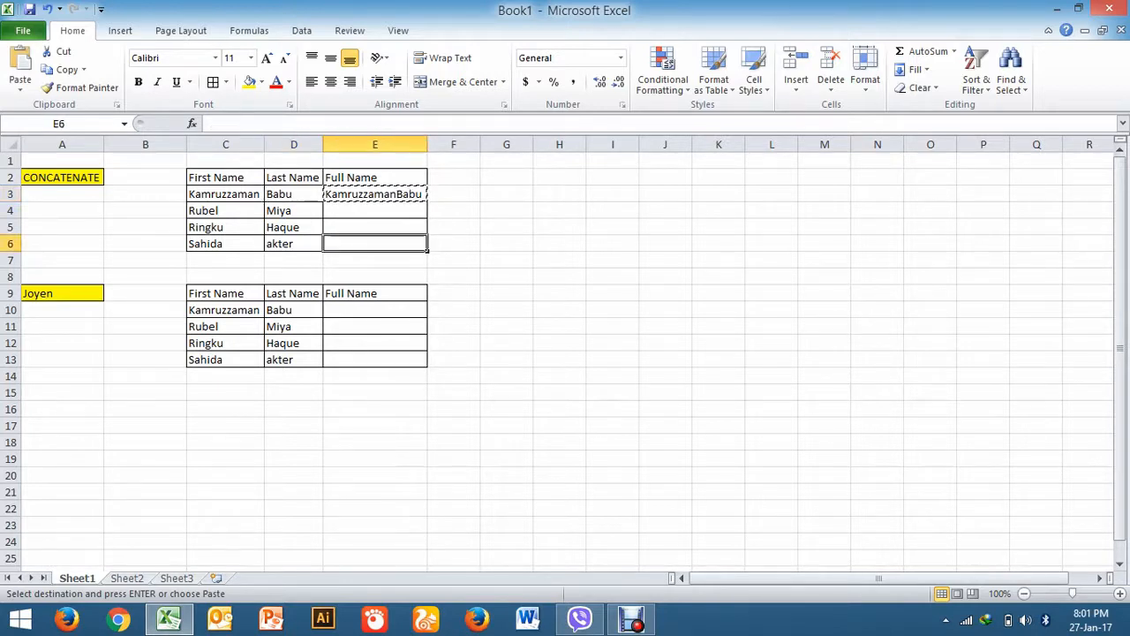
key("shift+Up")
key("shift+Up")
key("shift+Up")
key("Return")
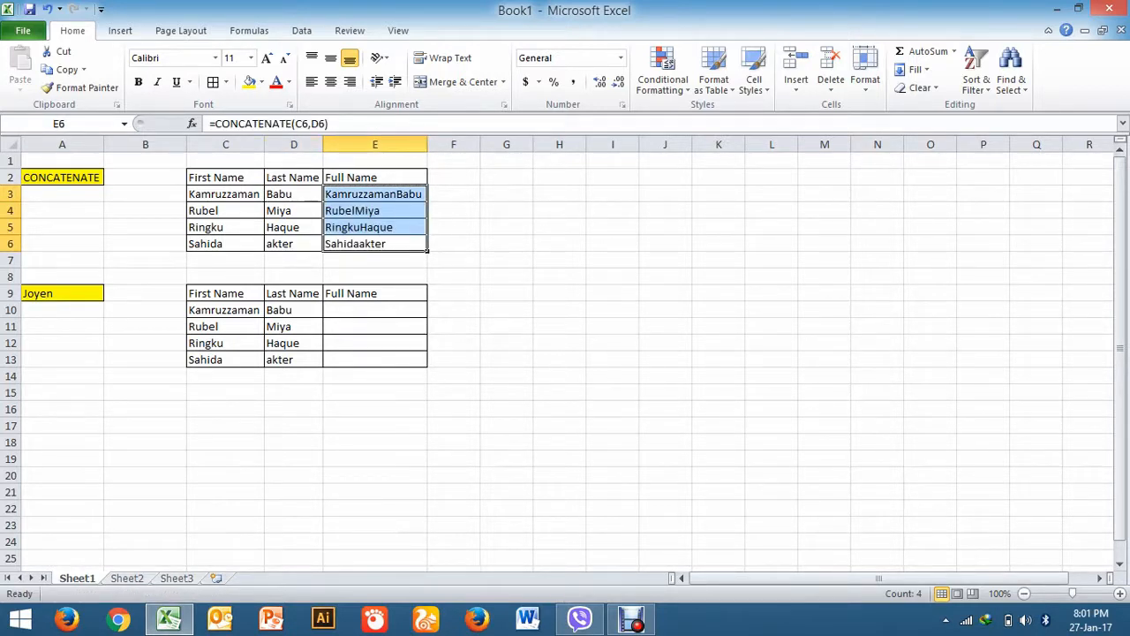
Insert a quoted space as a separate argument in E6, making the formula =CONCATENATE(C6," ",D6).
key("F2")
key("Right")
type("\" \"")
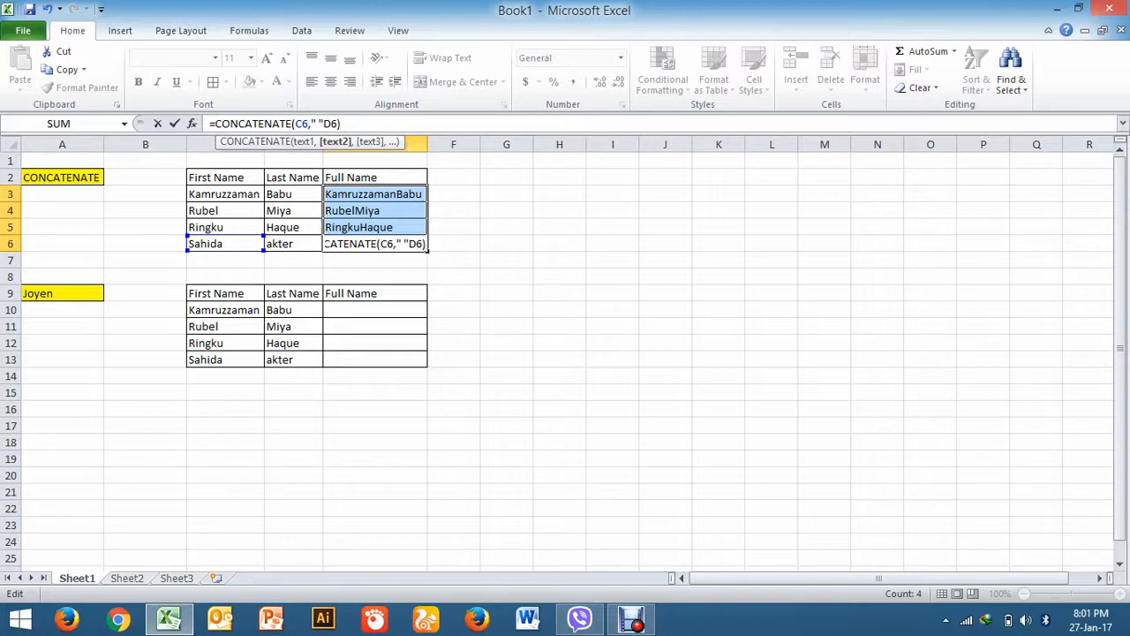
type(",")
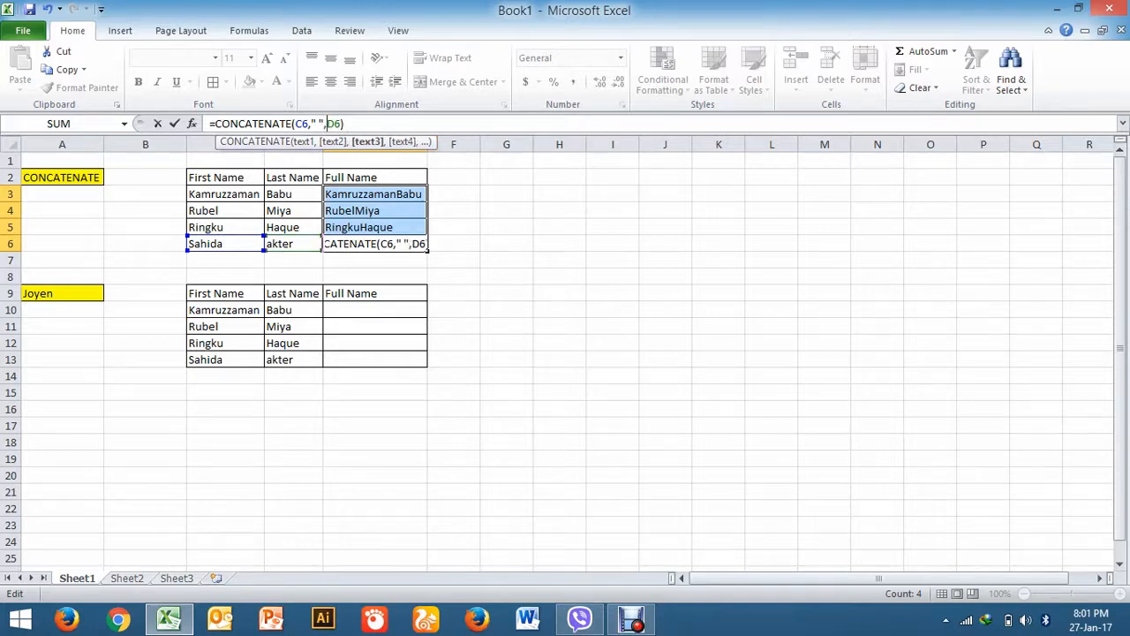
key("Return")
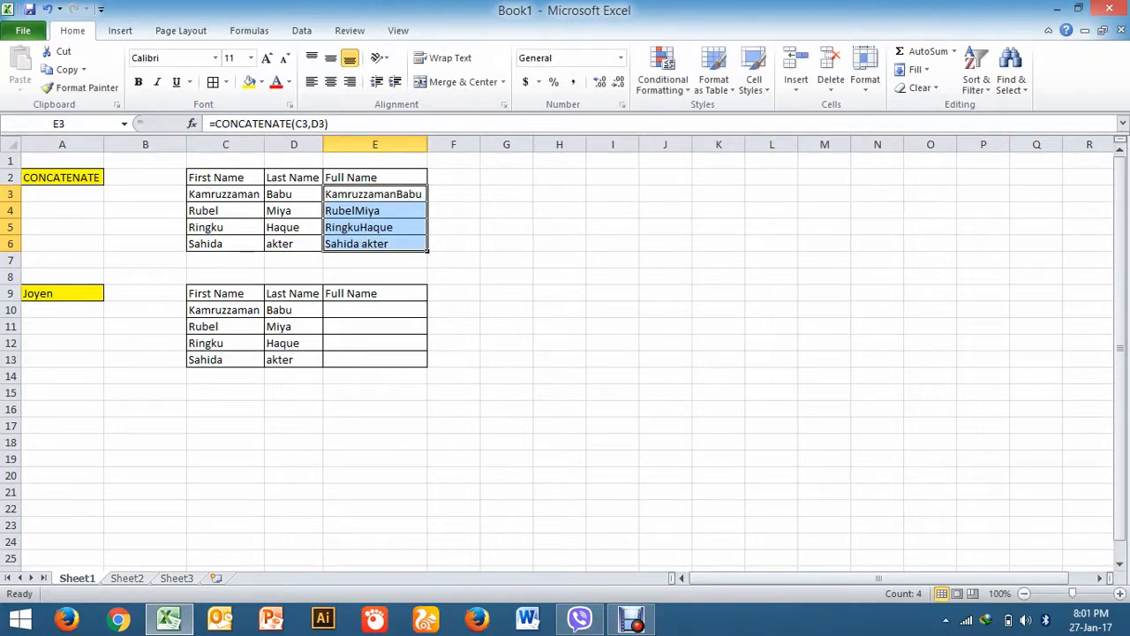
left_click(454, 244)
Add a quoted two-space separator between C3 and D3 in E3's CONCATENATE formula, accepting the proposed formula correction.
left_click(375, 194)
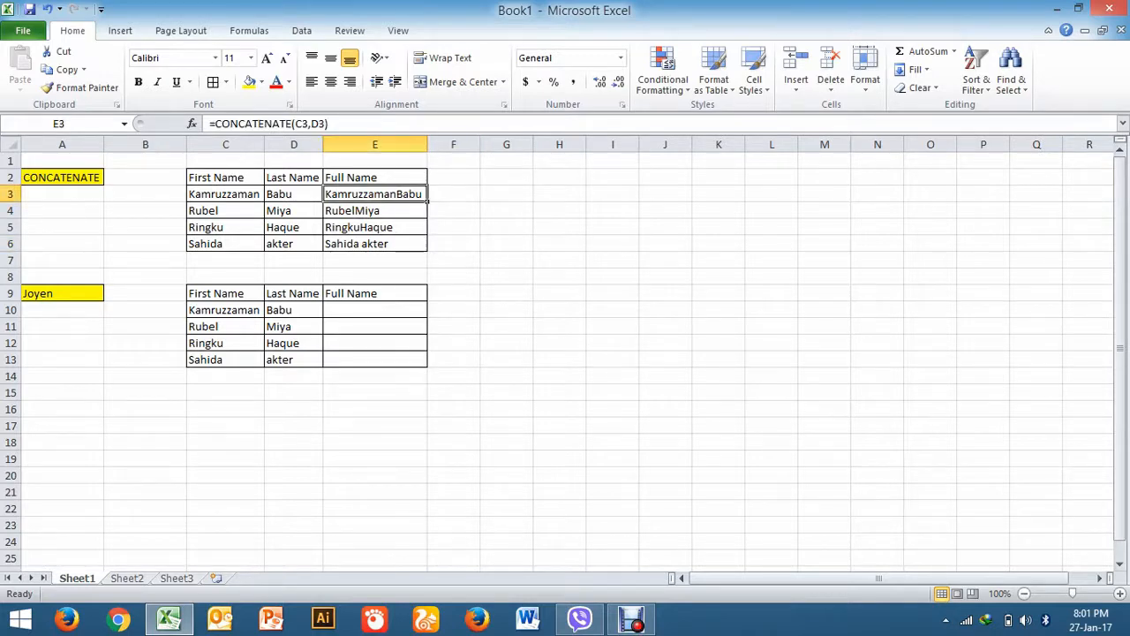
left_click(374, 227)
left_click(375, 195)
left_click(375, 211)
left_click(374, 227)
left_click(374, 194)
left_click(312, 124)
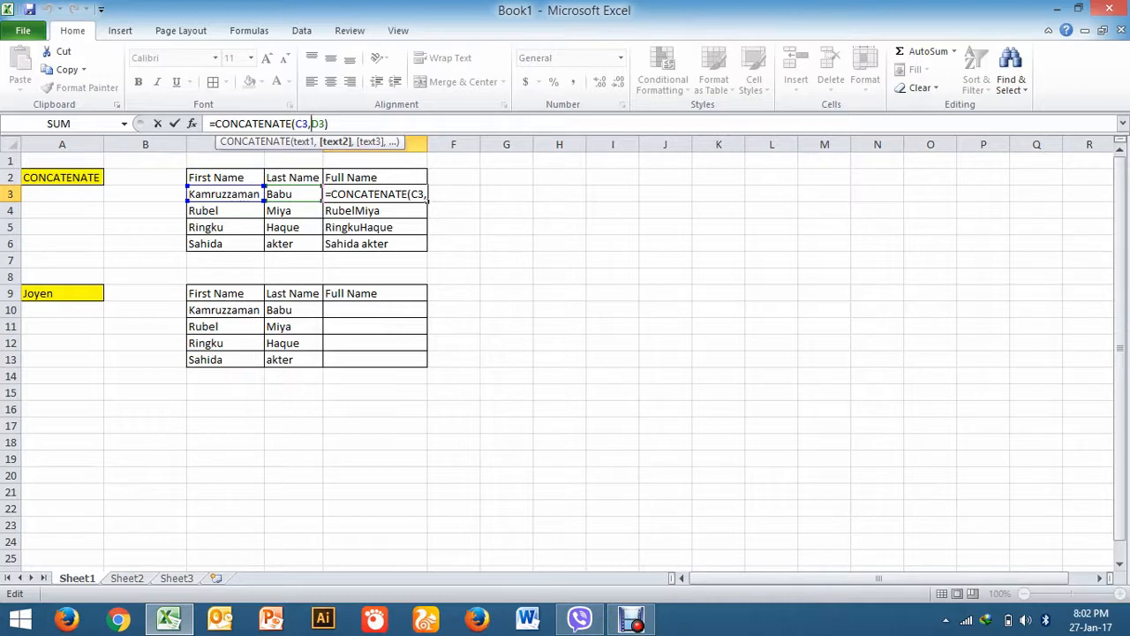
type("\"")
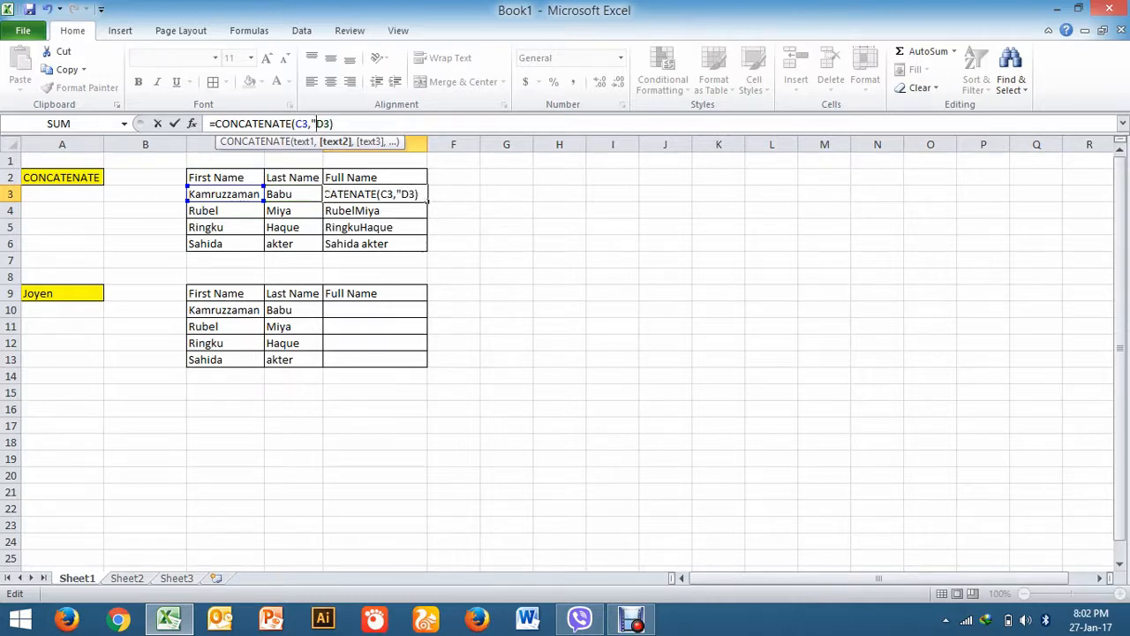
type("  \",")
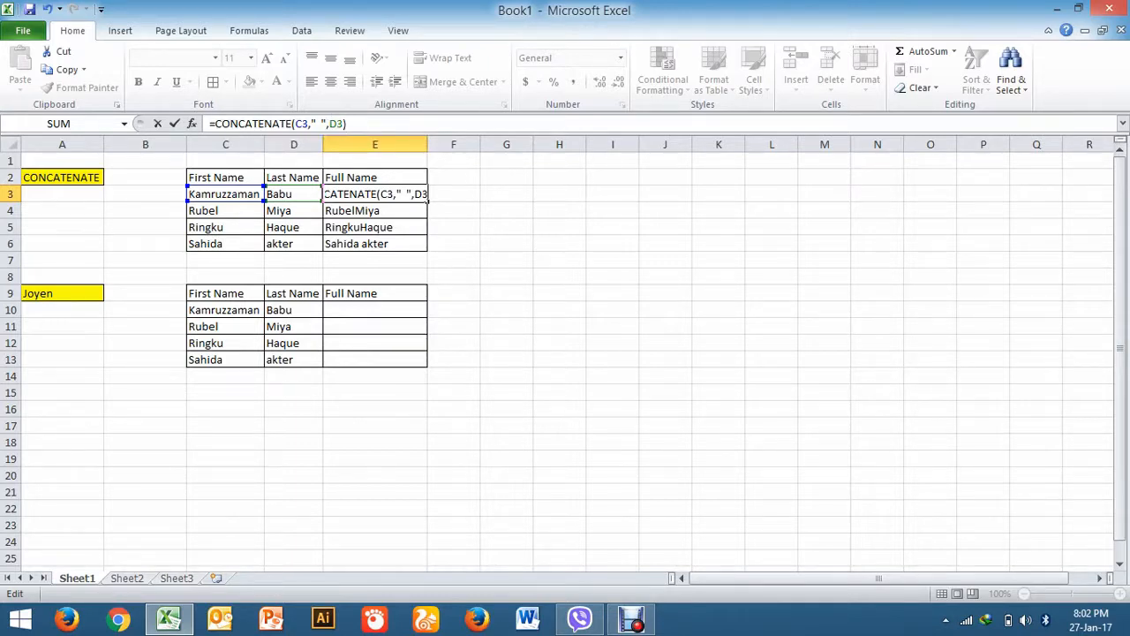
type(")")
key("Return")
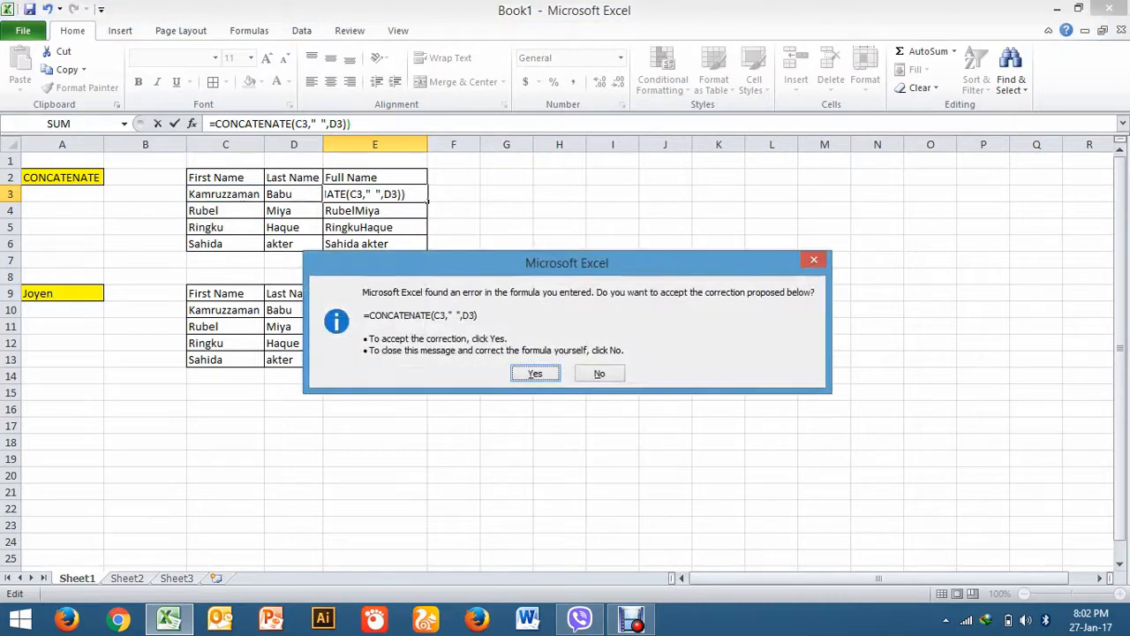
key("Return")
key("Up")
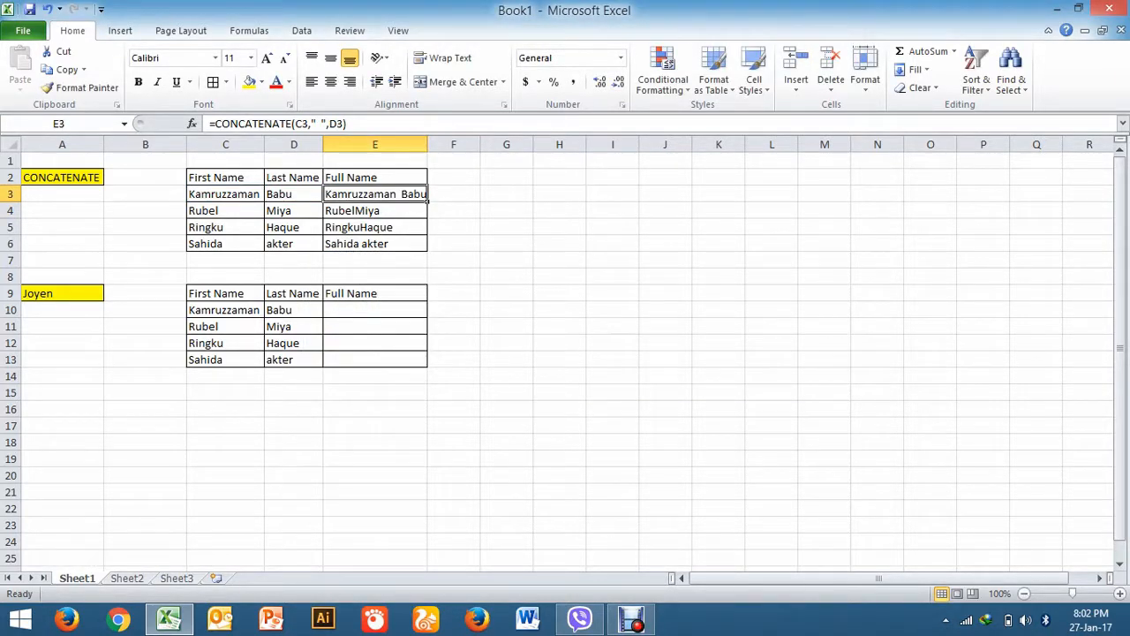
Shorten the separator in E3 to one space, =CONCATENATE(C3," ",D3), and fill the formula down through E6.
key("F2")
key("BackSpace")
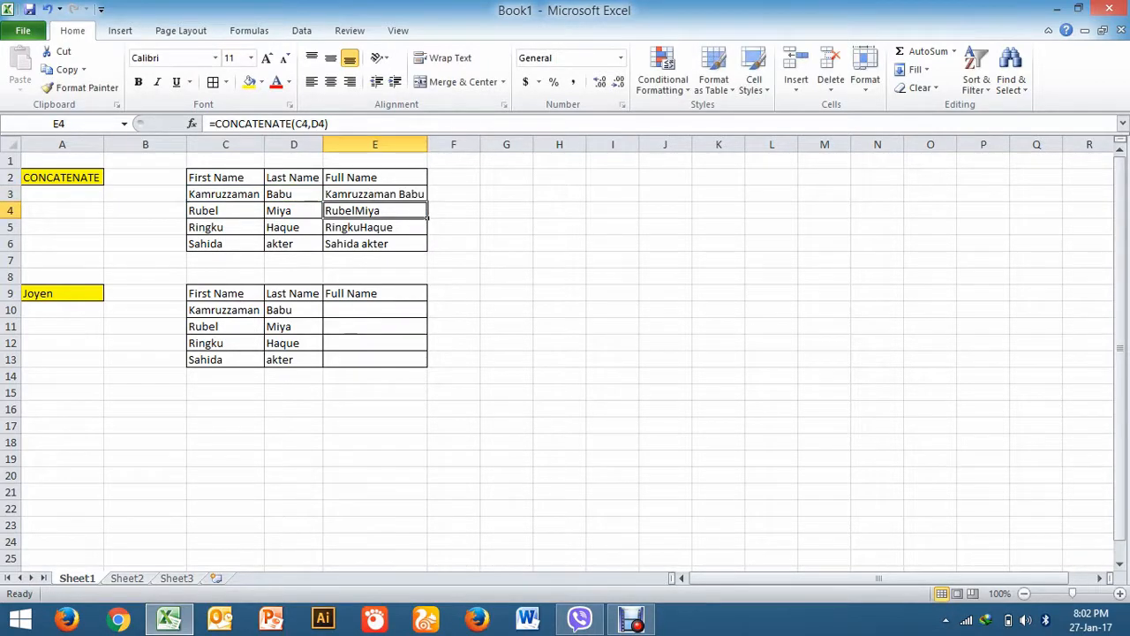
left_click(375, 195)
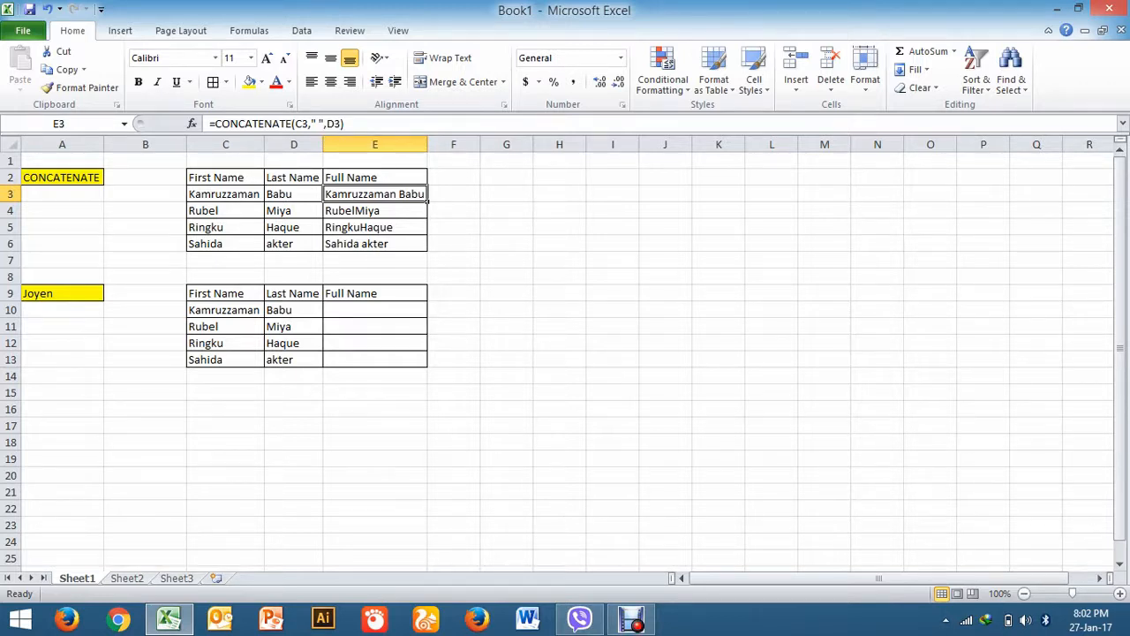
left_click_drag(427, 201, 427, 250)
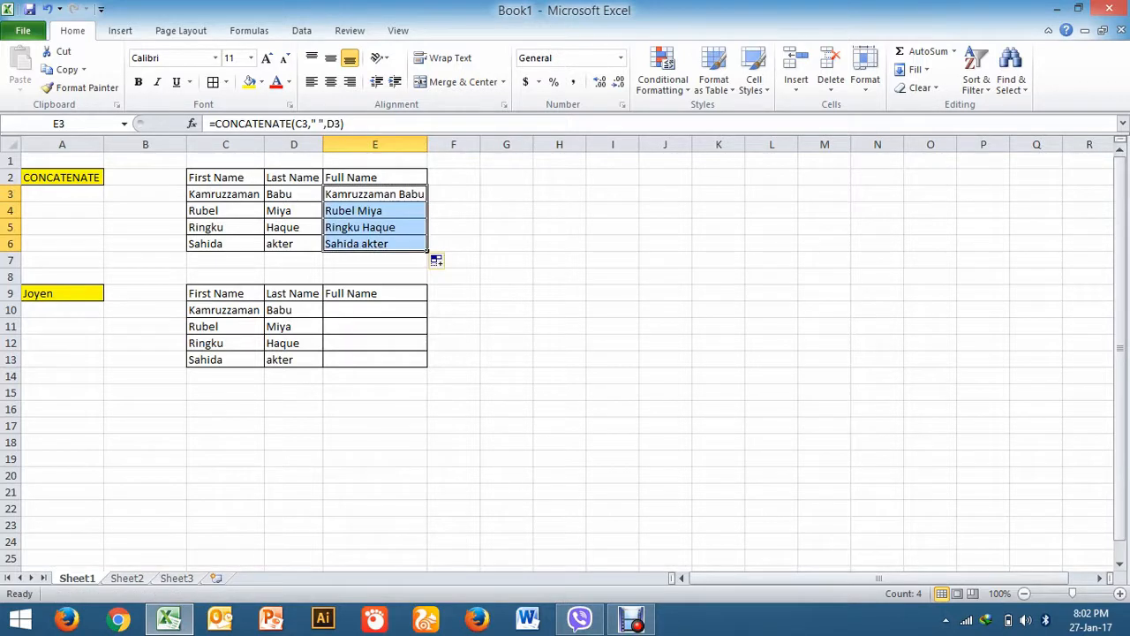
left_click(506, 210)
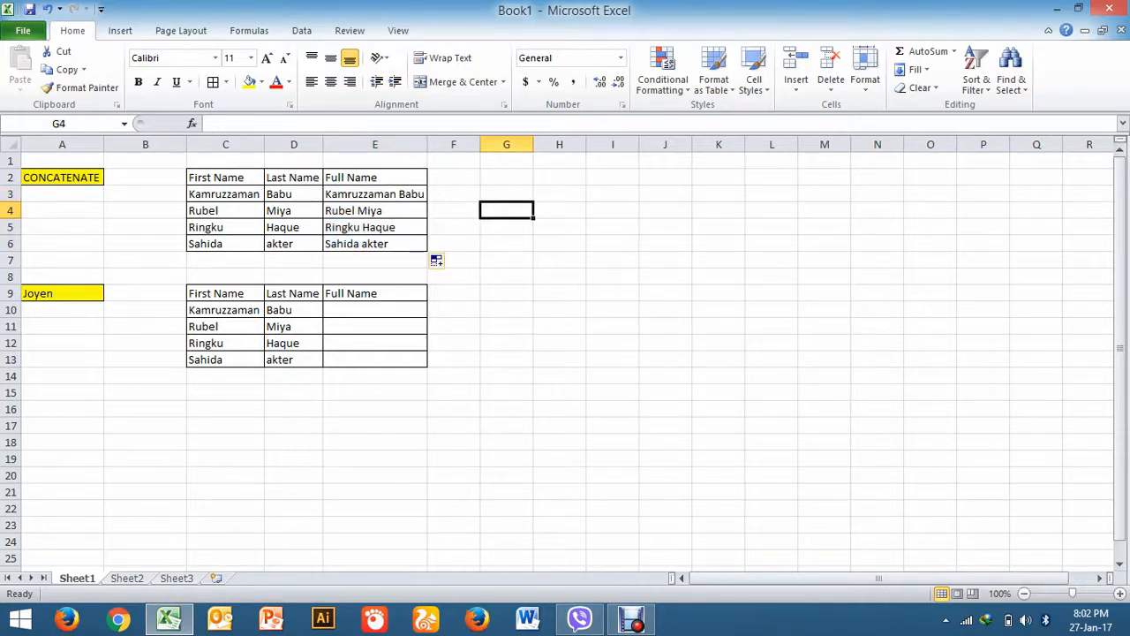
Open E3's formula for editing and highlight its quoted-space argument.
left_click(375, 195)
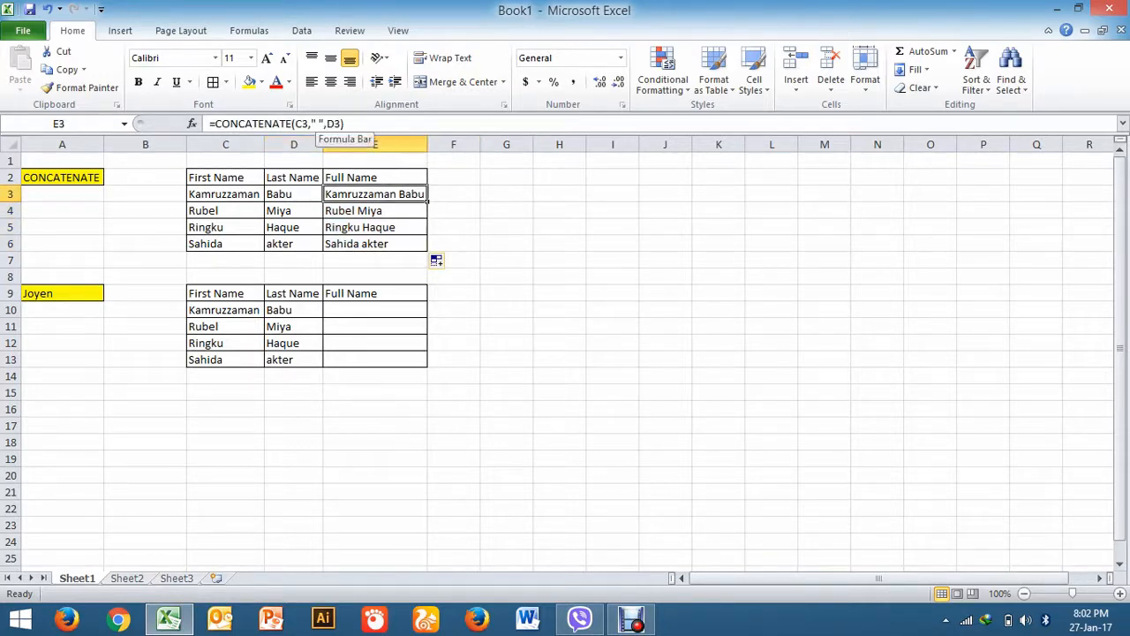
left_click(320, 124)
left_click_drag(321, 124, 311, 123)
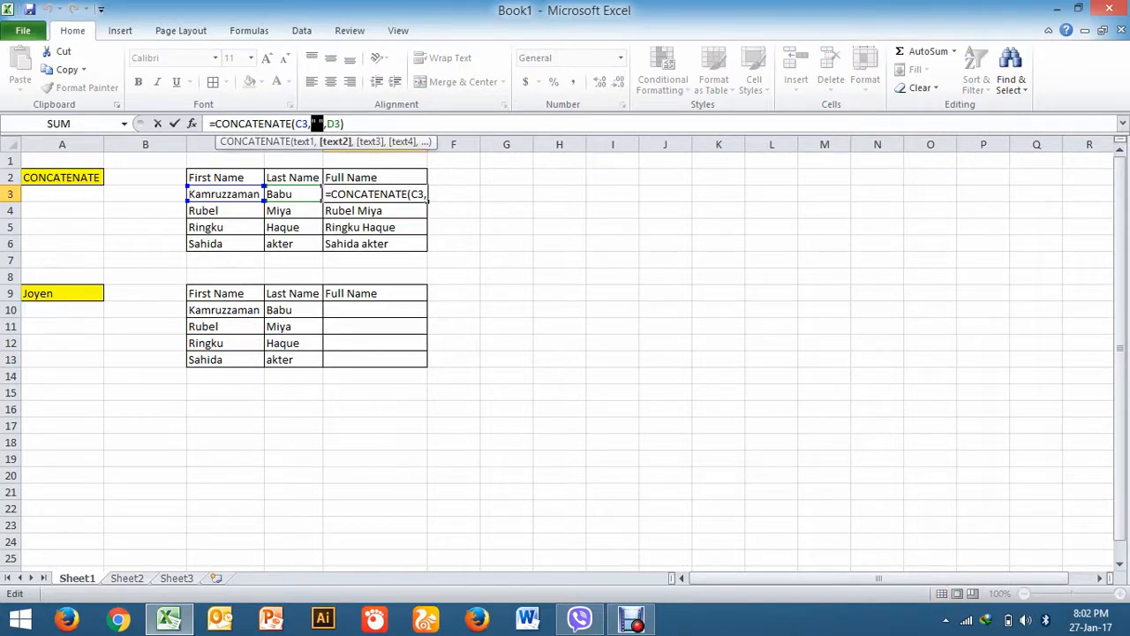
Finish editing E3's formula, and join the second table's first-row names in E10 with =C10&D10.
key("Return")
left_click(374, 194)
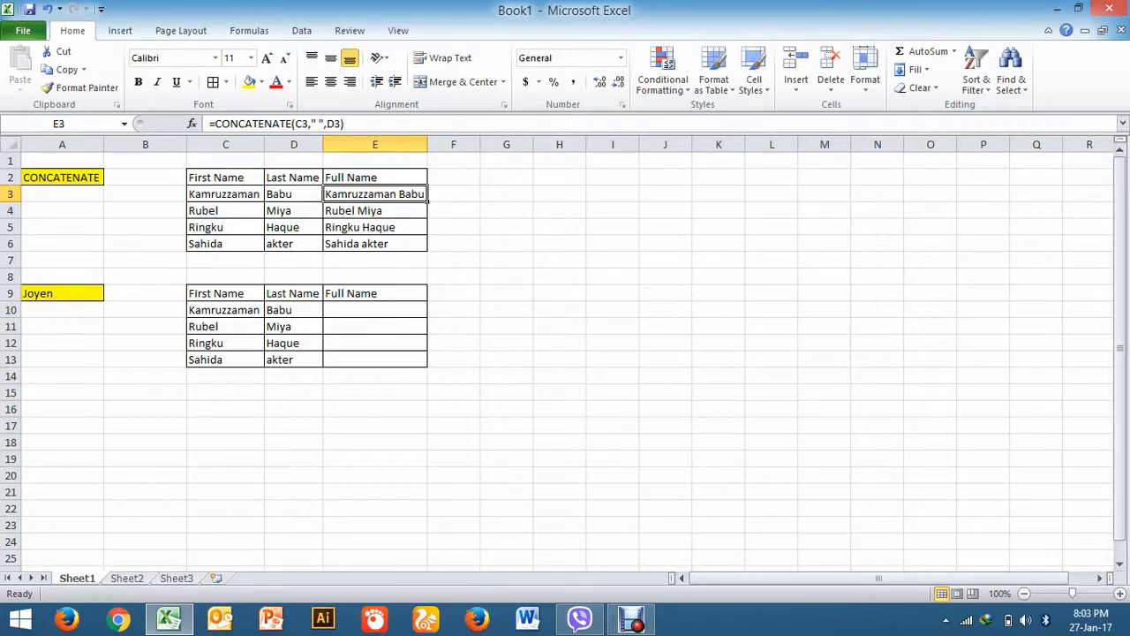
left_click(374, 310)
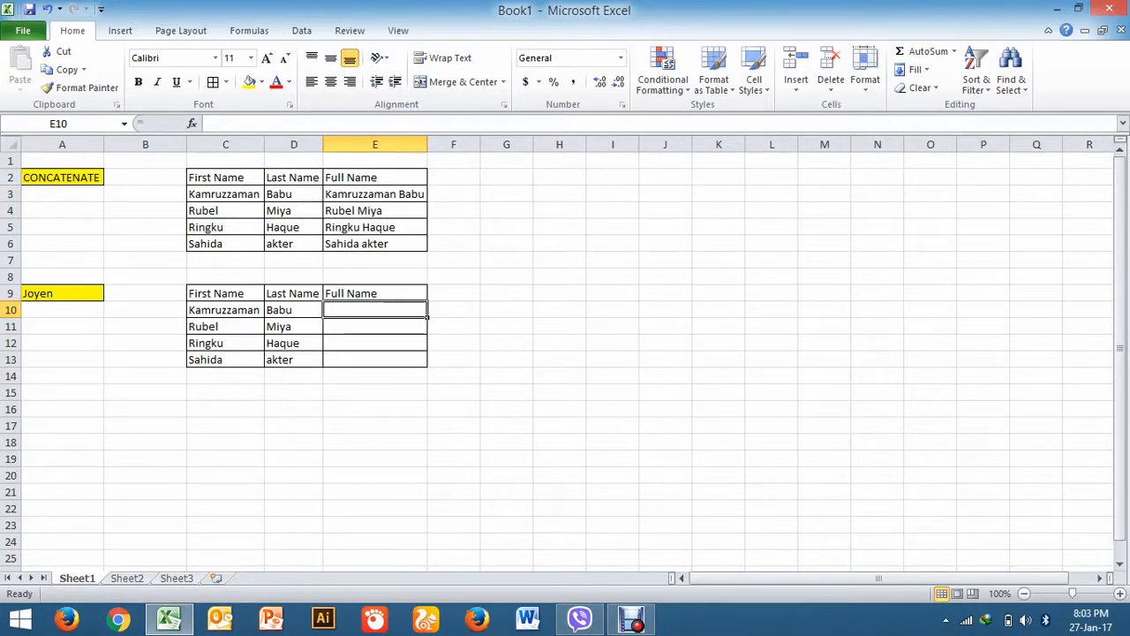
type("=")
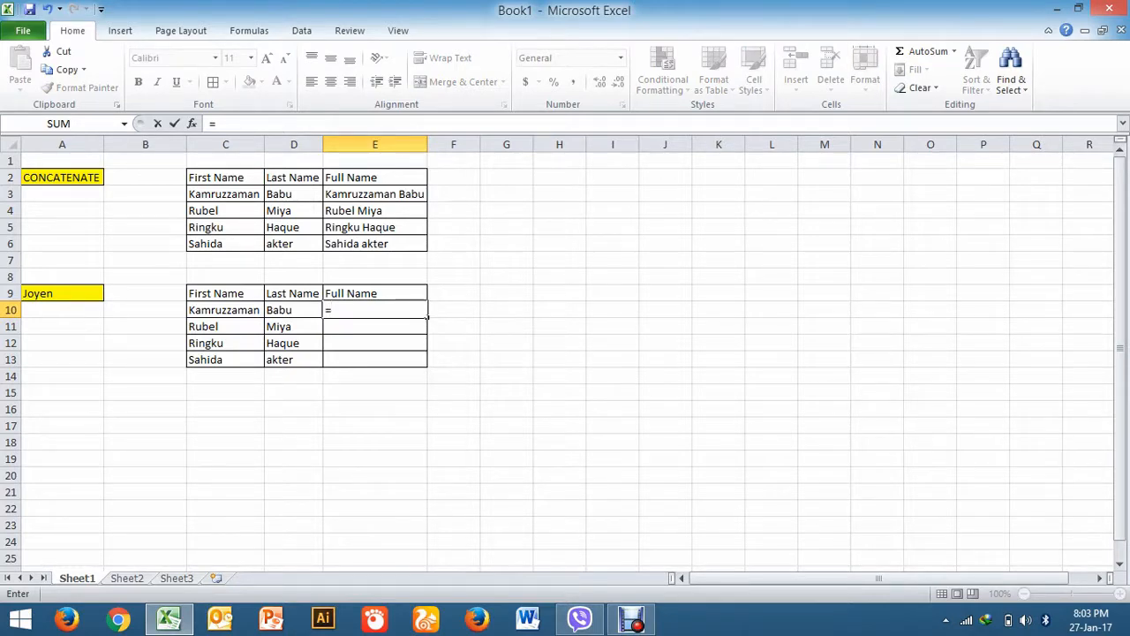
left_click(232, 310)
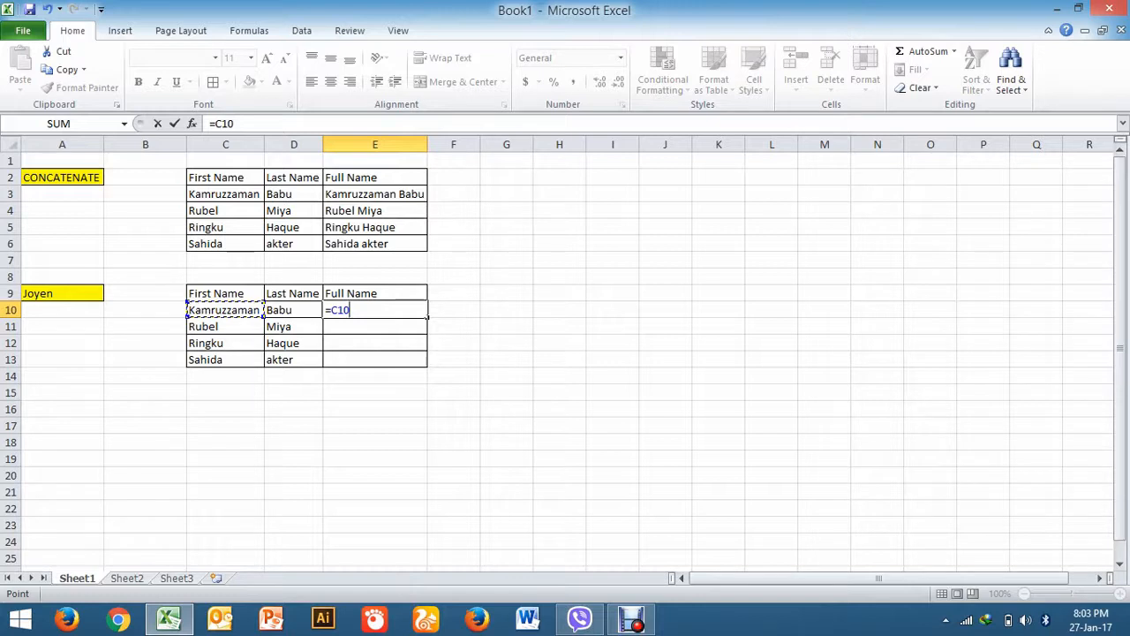
type("&")
key("Left")
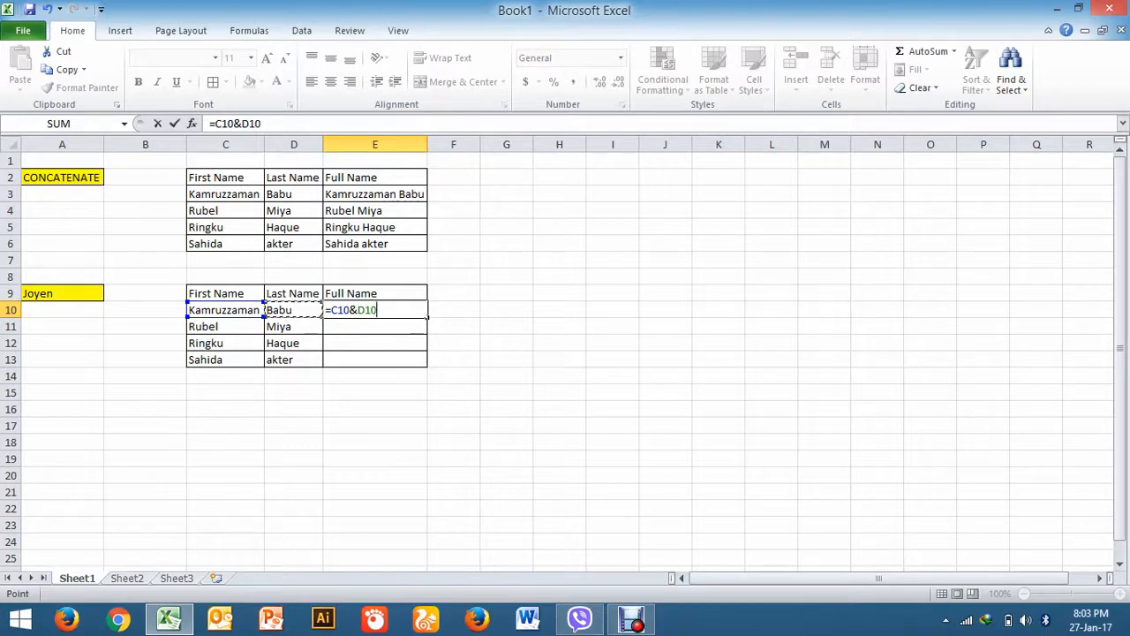
key("Return")
key("Up")
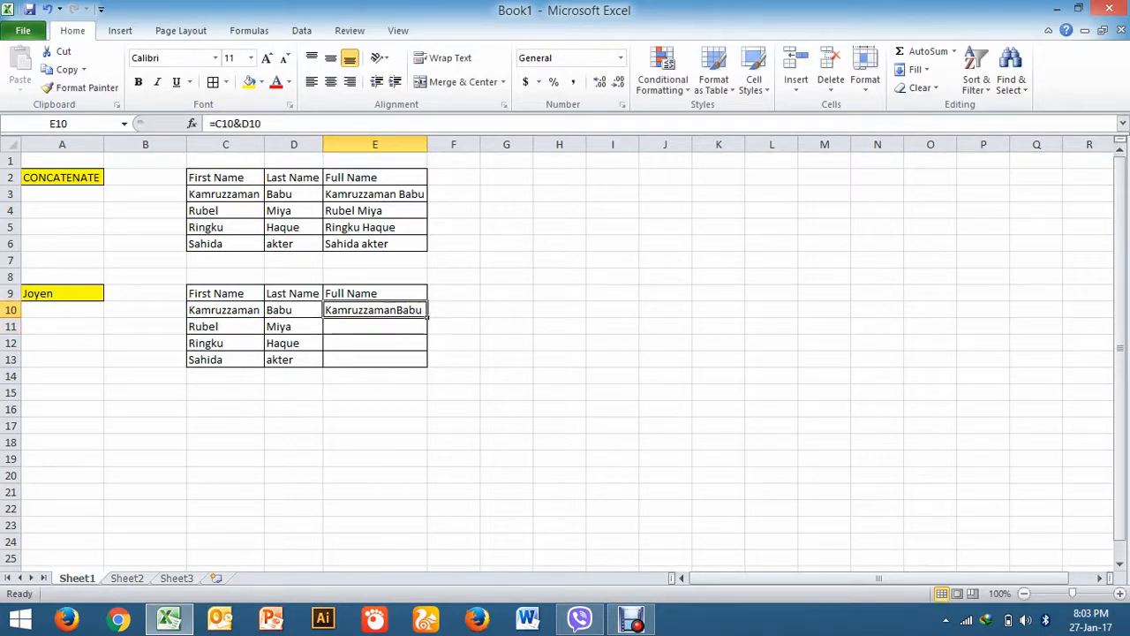
Copy E10's joining formula down the second table's Full Name column through E13.
key("ctrl+c")
key("Left")
key("ctrl+Down")
key("Right")
key("ctrl+shift+Up")
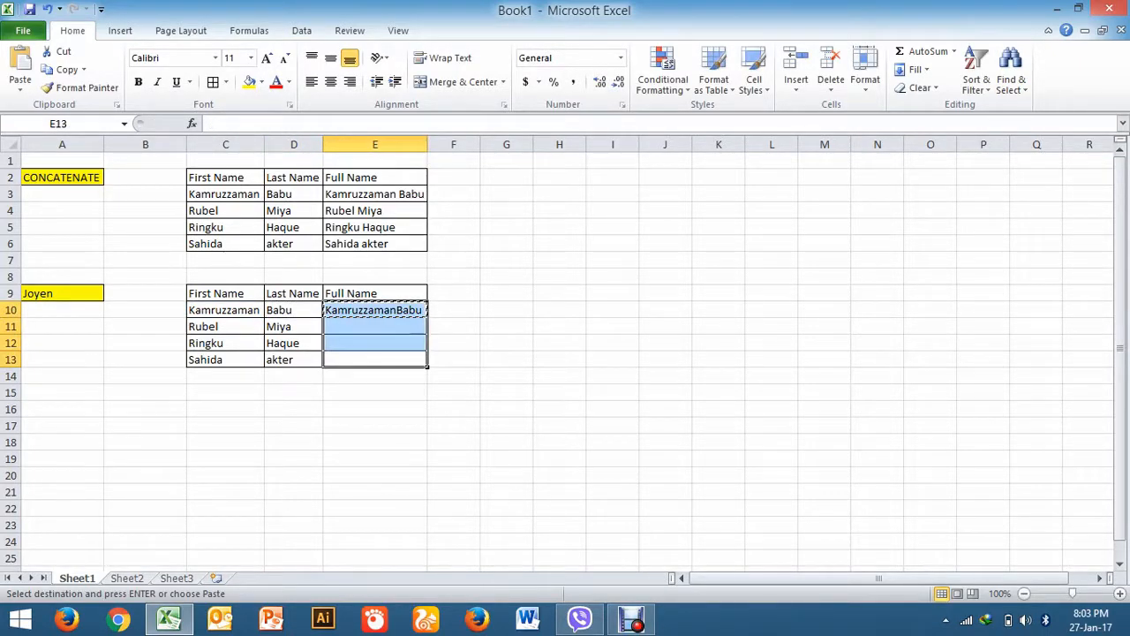
key("Return")
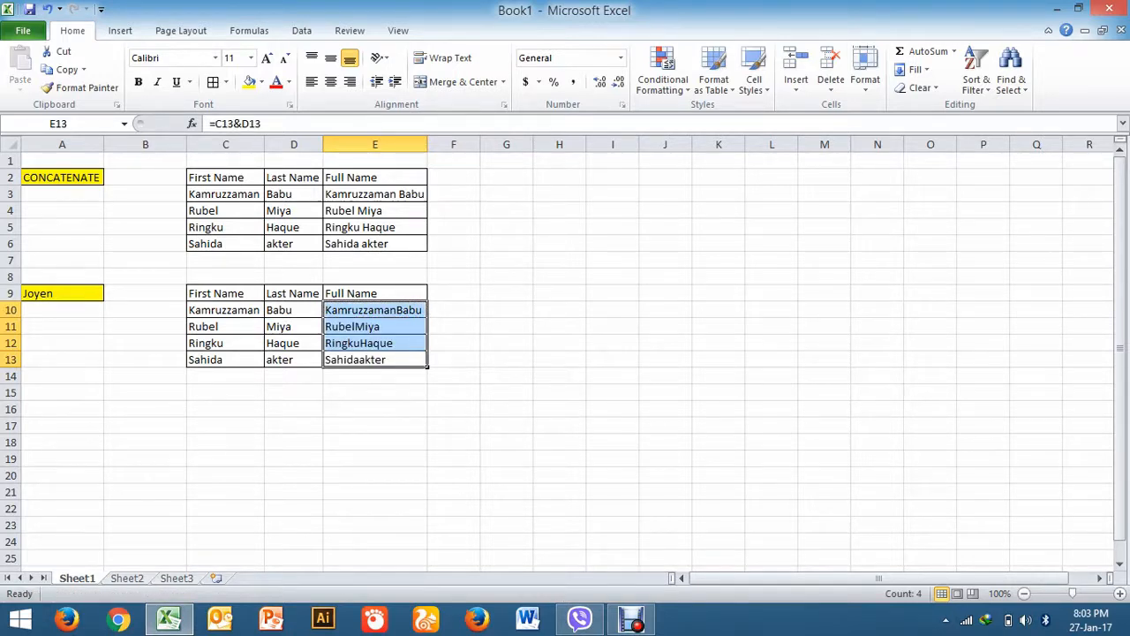
key("F2")
key("Left")
key("Left")
key("Left")
key("Return")
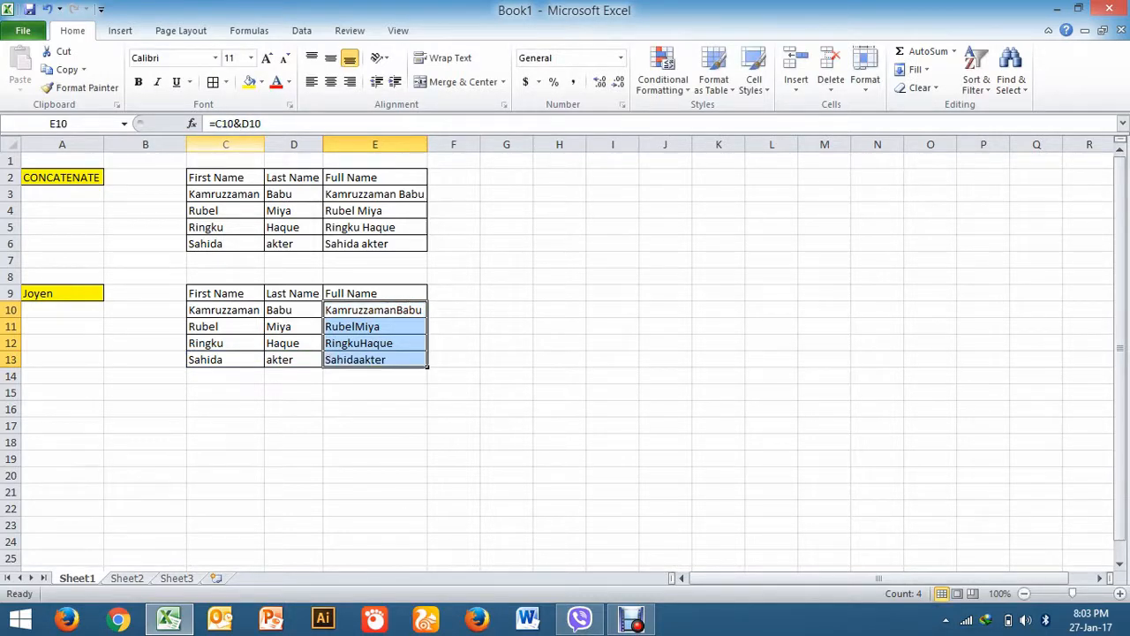
Insert an unquoted space before the ampersand in E10's formula, making it =C10 &D10.
left_click(374, 310)
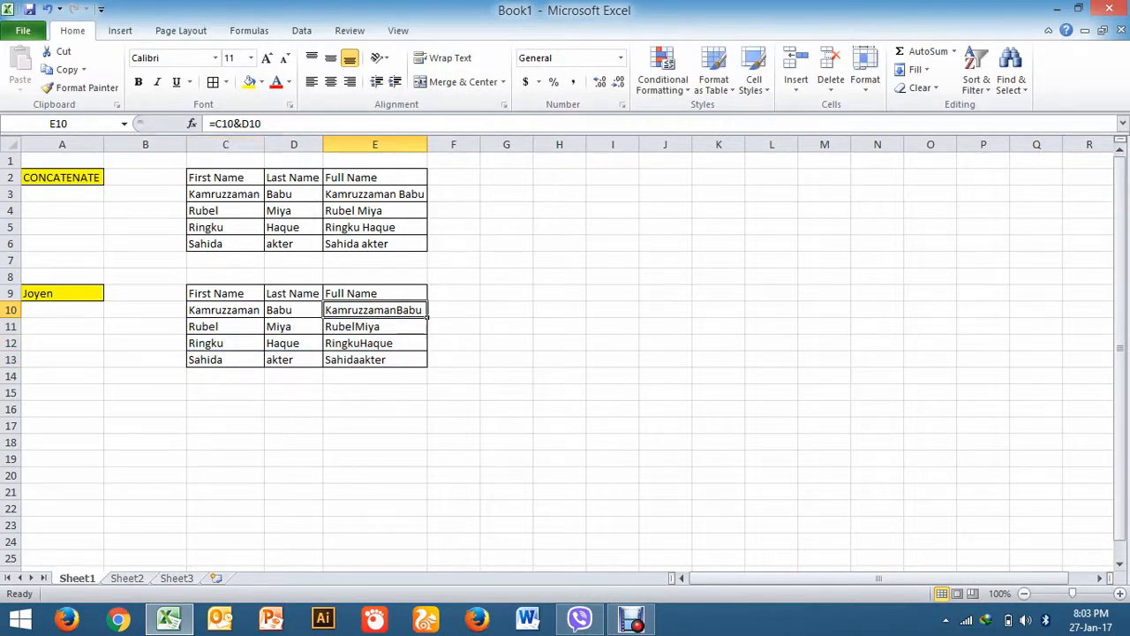
key("F2")
key("Left")
key("Left")
key("Left")
key("Left")
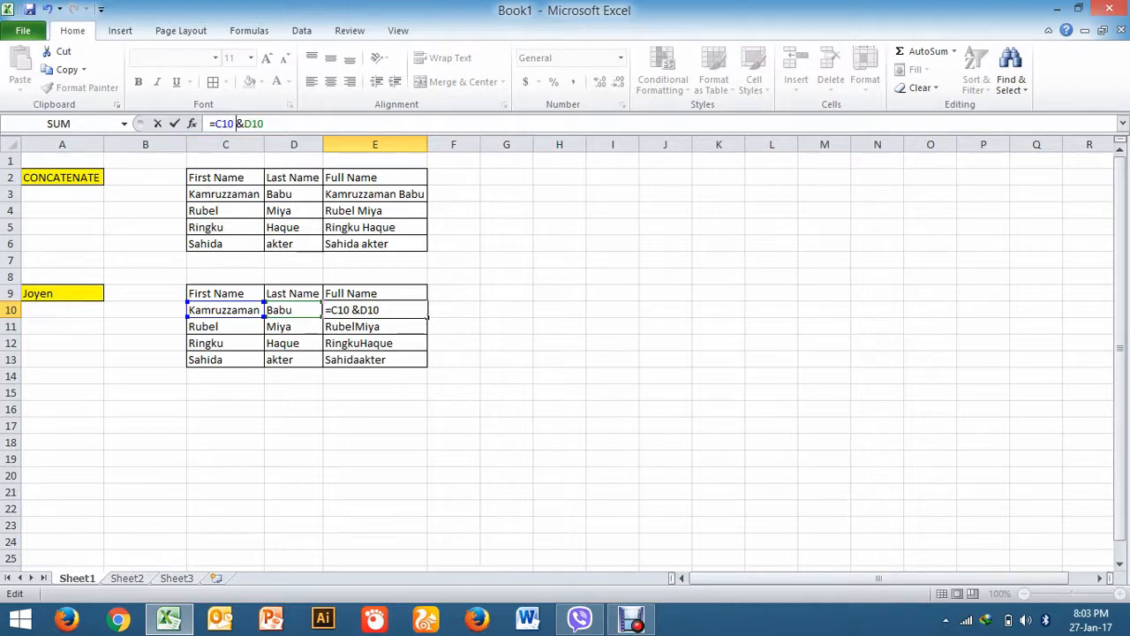
key("Return")
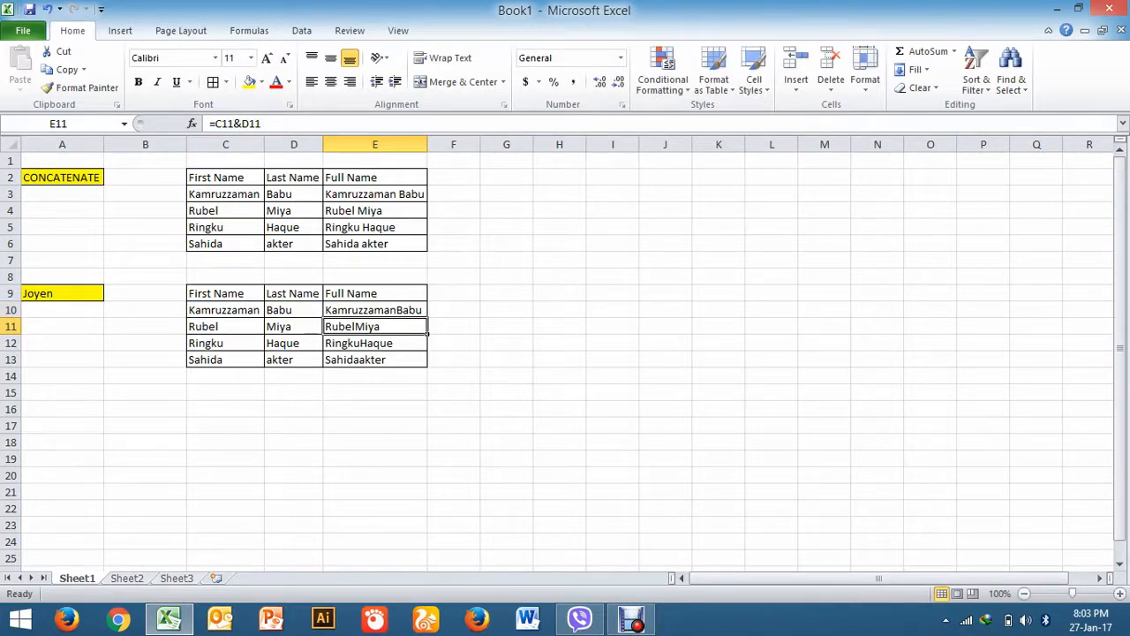
Widen column E slightly so that it fits the full names.
left_click(375, 194)
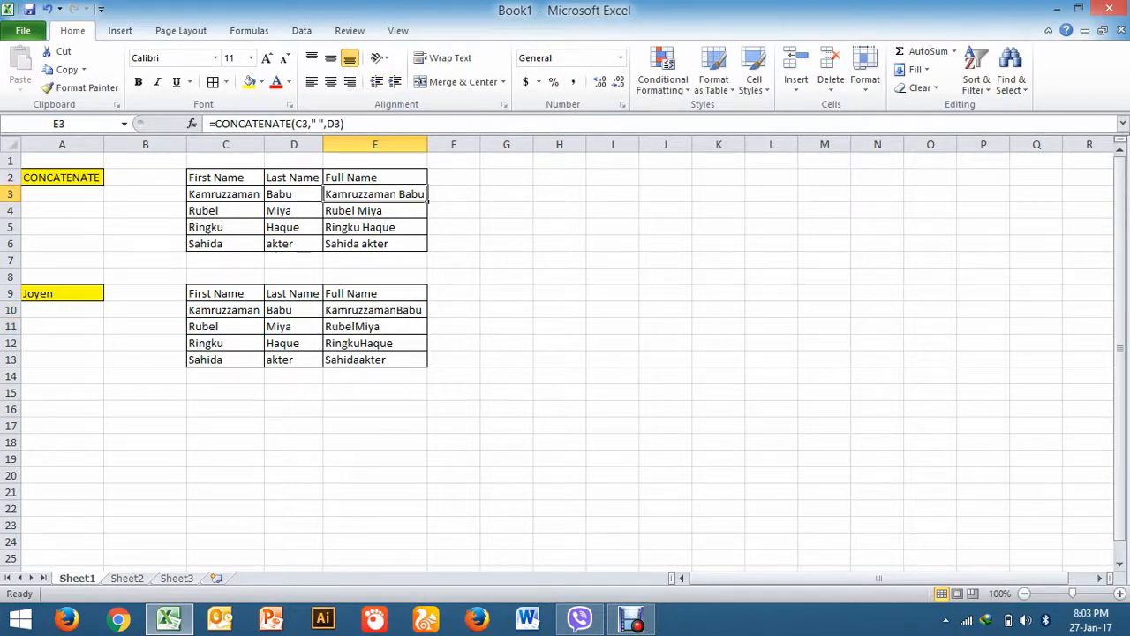
double_click(427, 144)
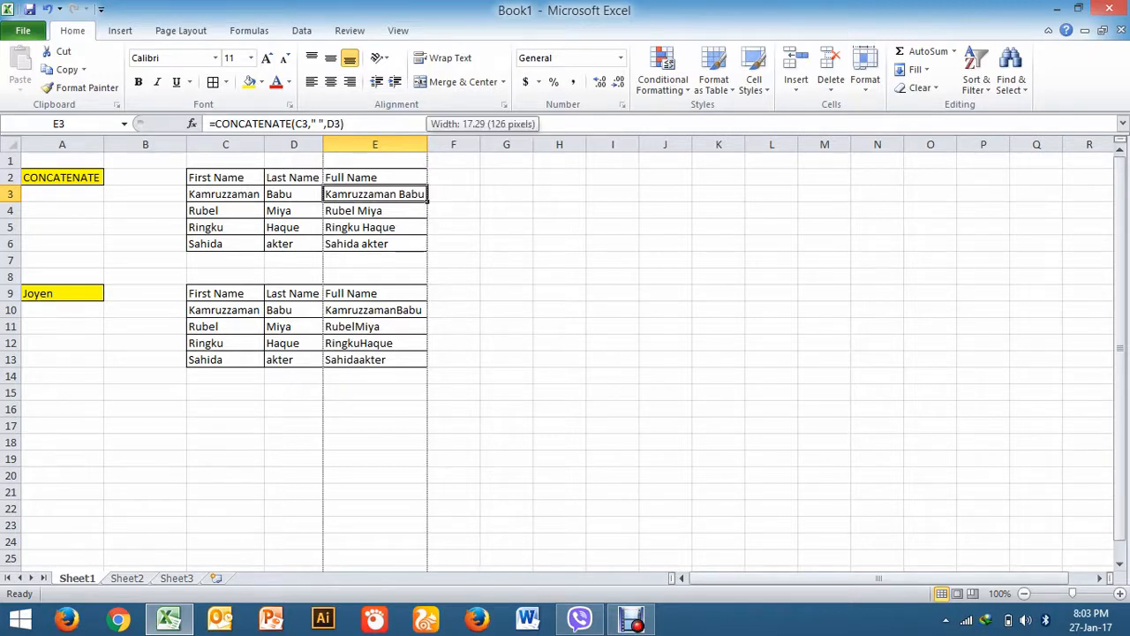
left_click(456, 260)
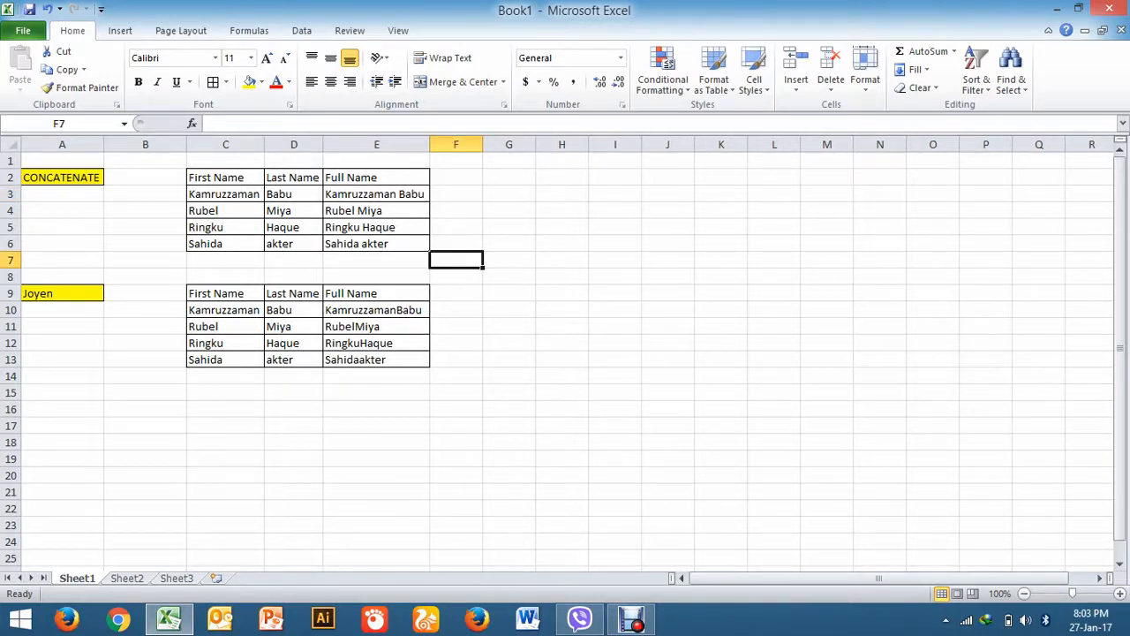